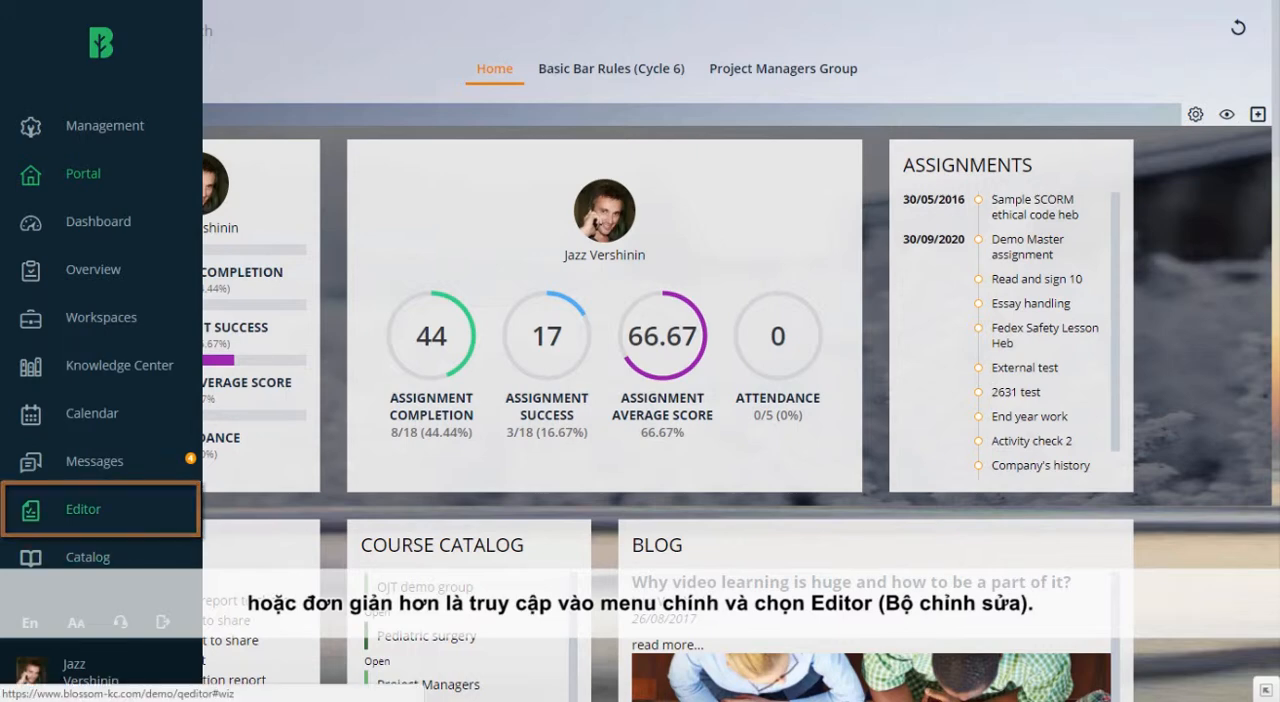
Create a new questionnaire of type Test named "My first test" in the Editor.
{"action": "left_click", "coordinate": [83, 509]}
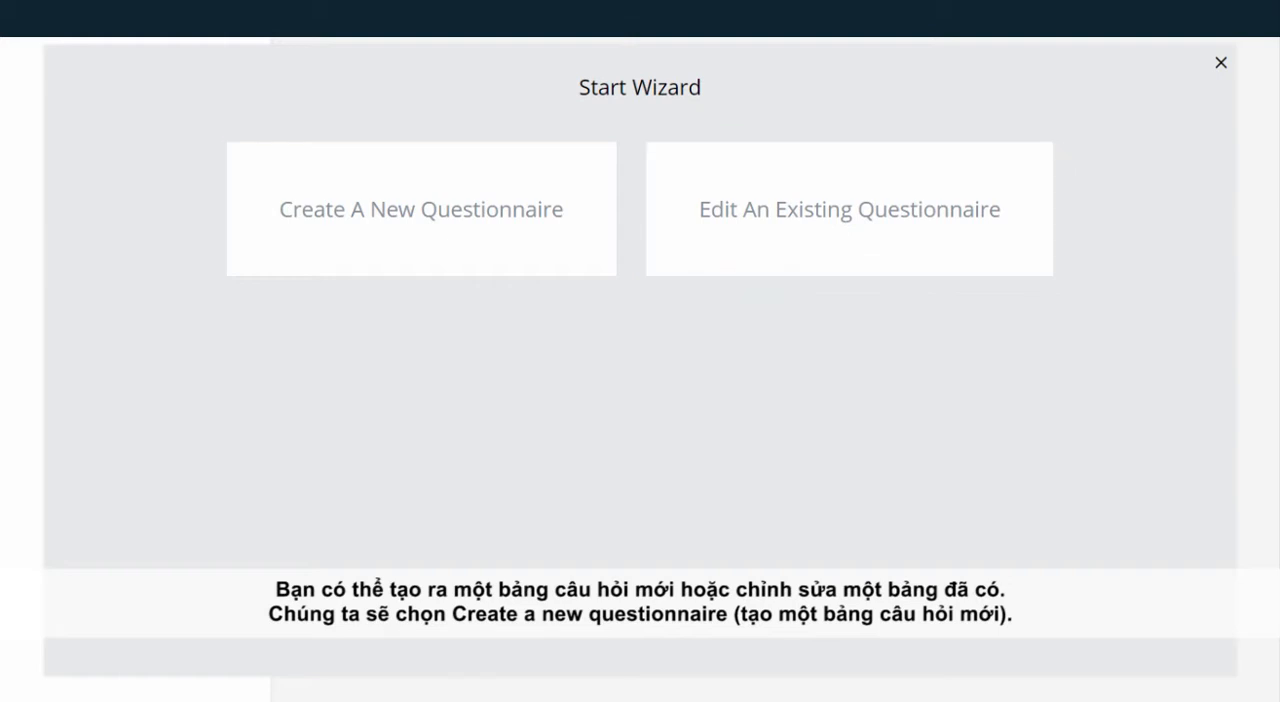
{"action": "left_click", "coordinate": [421, 209]}
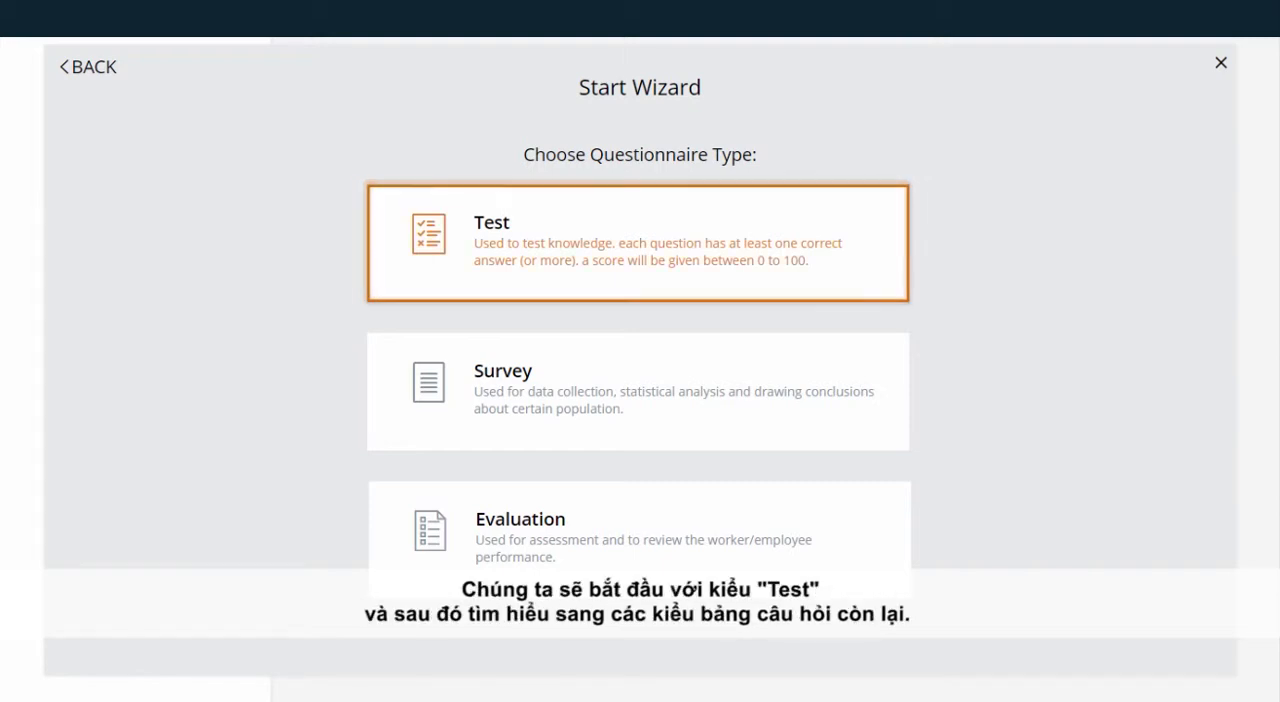
{"action": "left_click", "coordinate": [638, 243]}
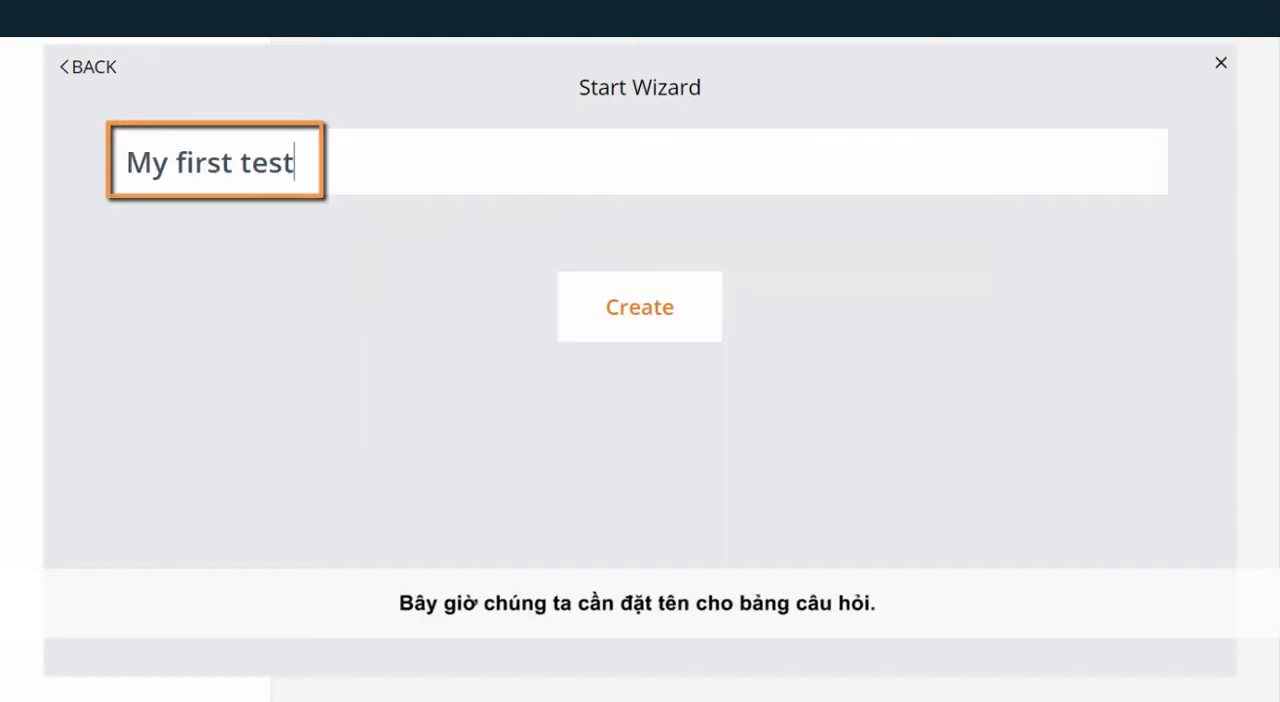
{"action": "left_click", "coordinate": [640, 307]}
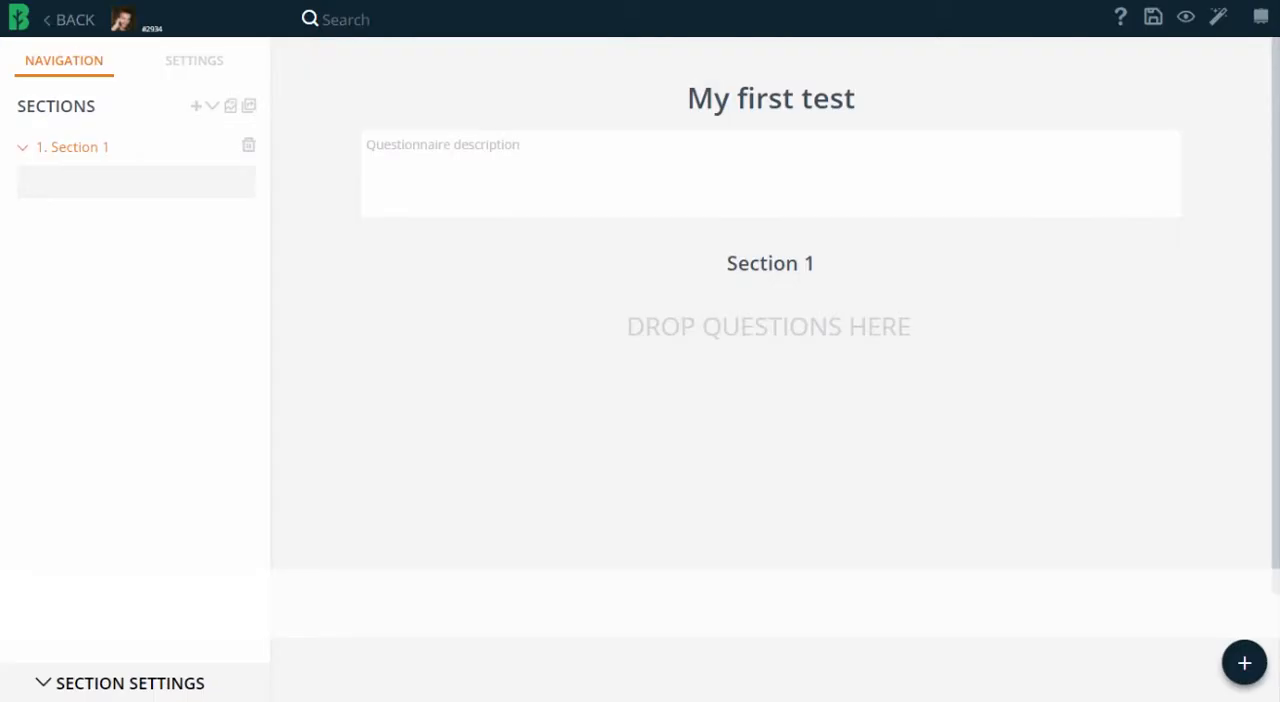
Fill in the questionnaire description with the prepared text defining a test or examination.
{"action": "left_click", "coordinate": [771, 175]}
{"action": "type", "text": "A test or examination (informally, exam or evaluation) is an assessment intended to measure a test-taker's knowledge, skill, aptitude, physical fitness, or classification in many other topics (e.g., beliefs)."}
{"action": "left_click", "coordinate": [1163, 254]}
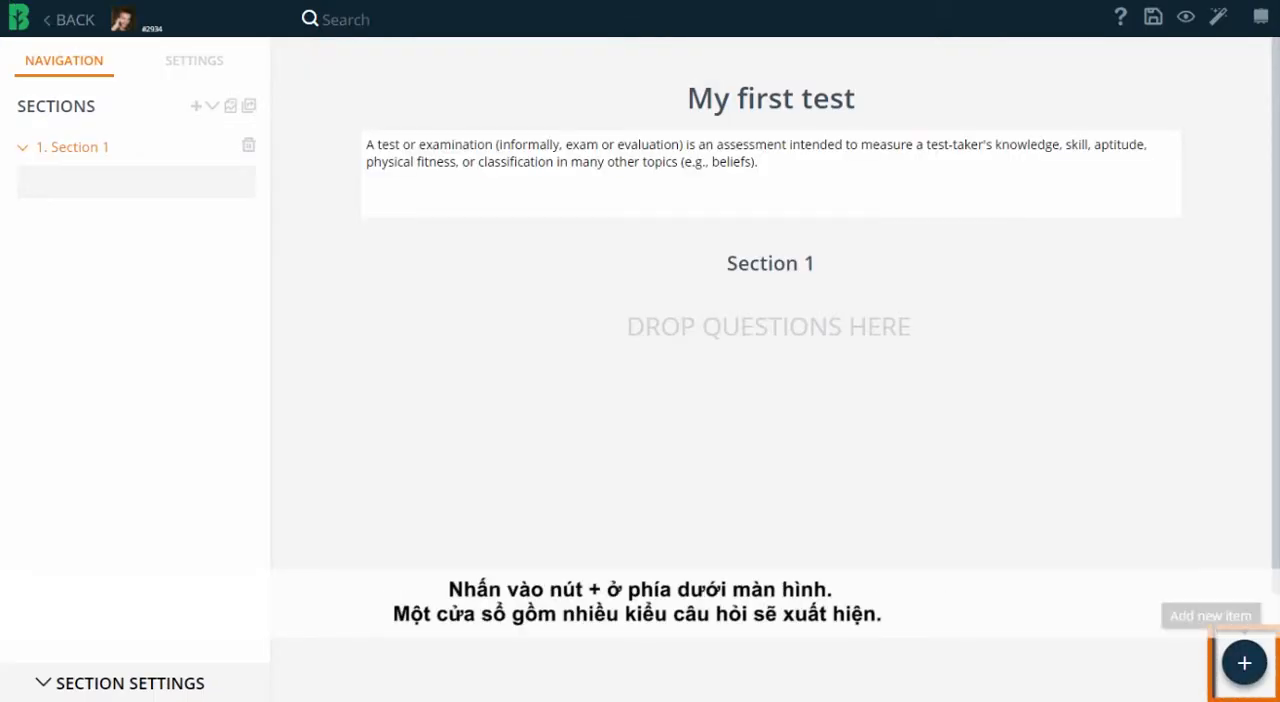
Add a single-answer multiple choice question "Capital" asking "What is the capital of Japan?" with answers Tokyo, Berlin and London, marking Tokyo correct.
{"action": "left_click", "coordinate": [1244, 663]}
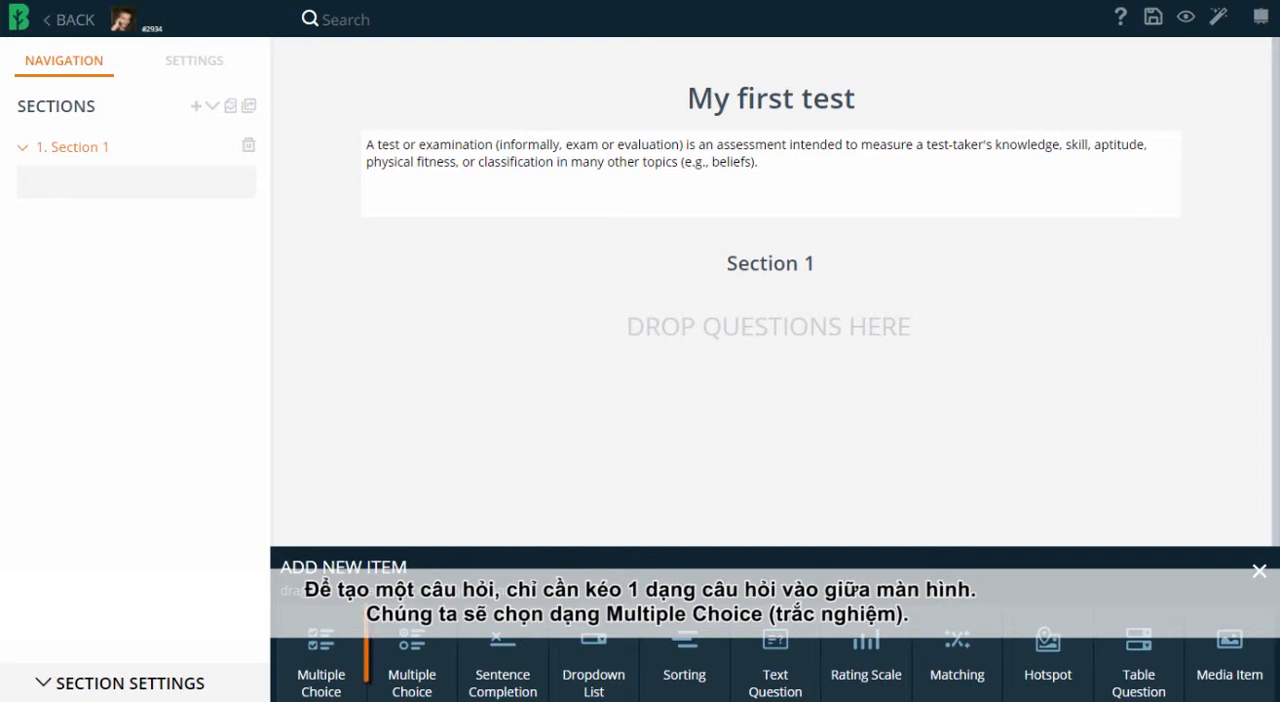
{"action": "left_click_drag", "start_coordinate": [412, 665], "coordinate": [610, 495]}
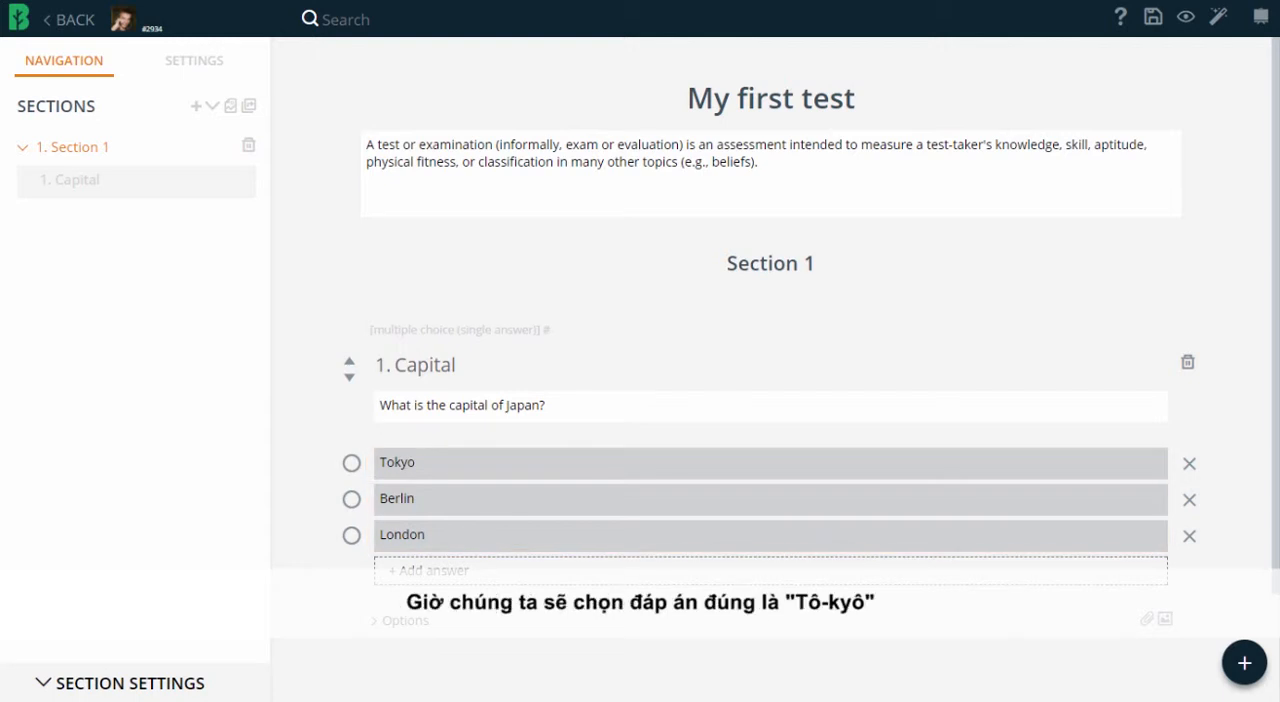
{"action": "left_click", "coordinate": [351, 462]}
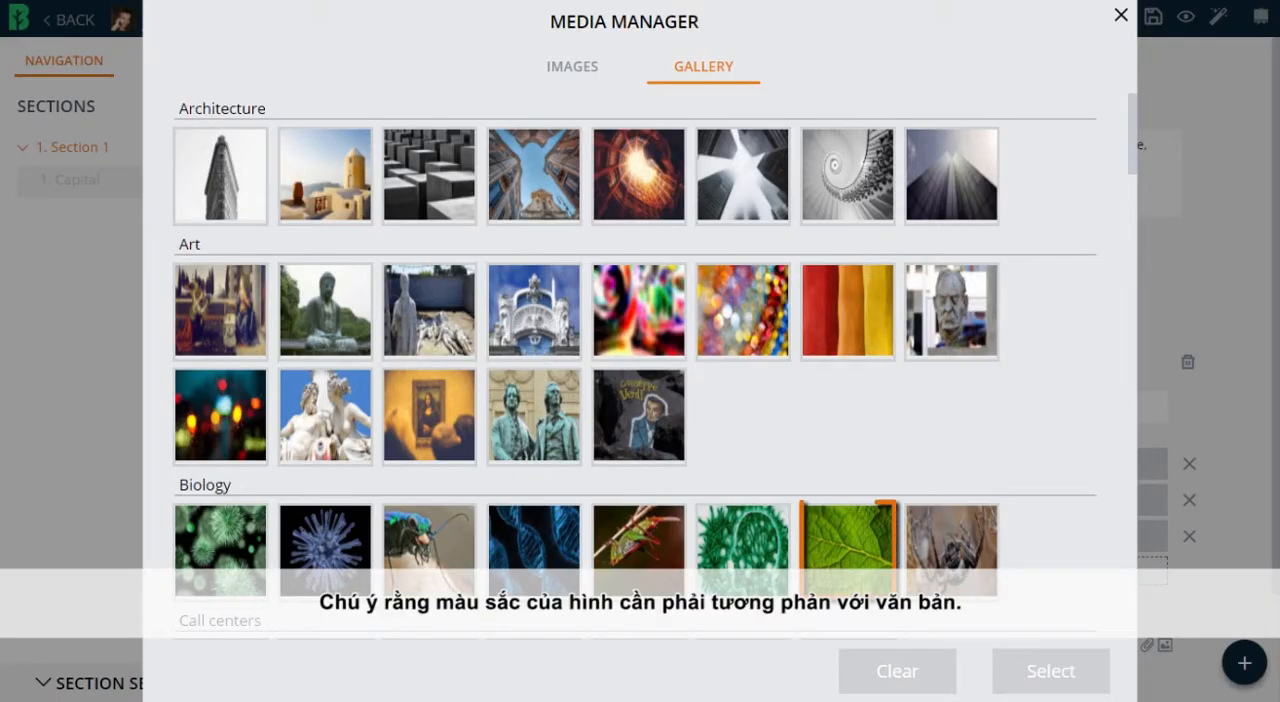
Apply the green leaf image from the Biology gallery as the question's background and load the ZIP image archive into the questionnaire's sections.
{"action": "left_click", "coordinate": [848, 550]}
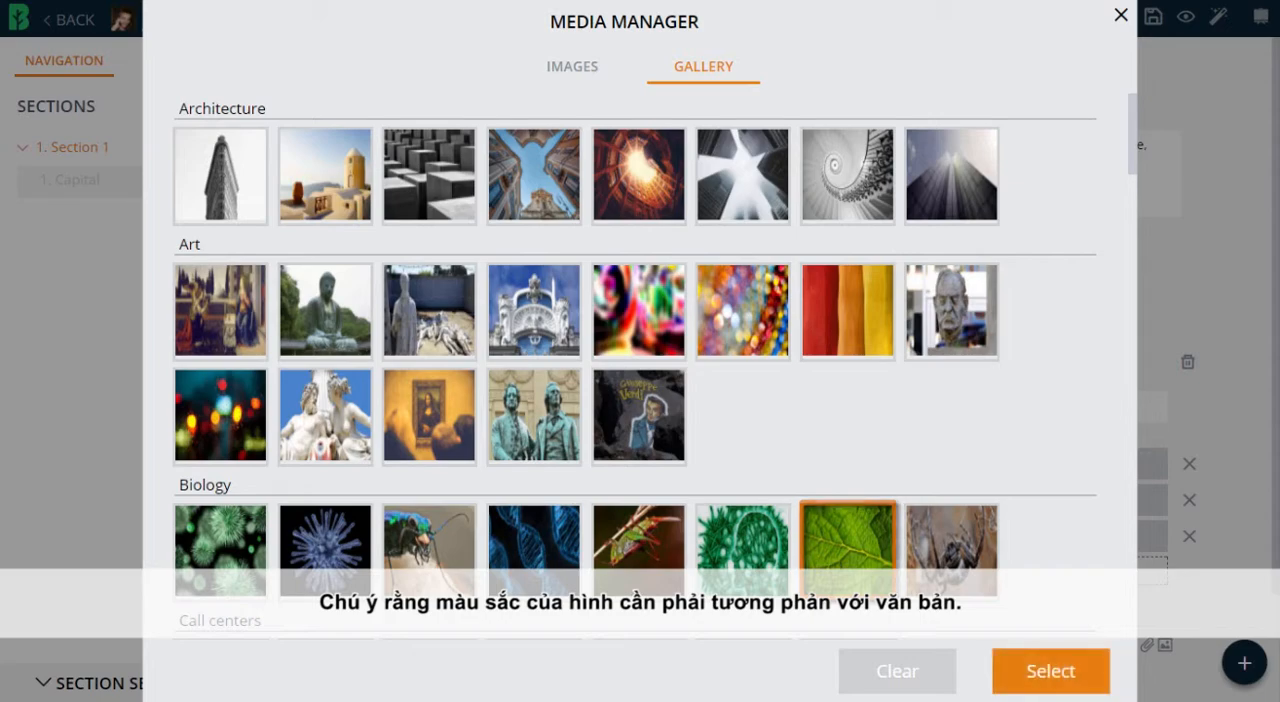
{"action": "left_click", "coordinate": [1050, 671]}
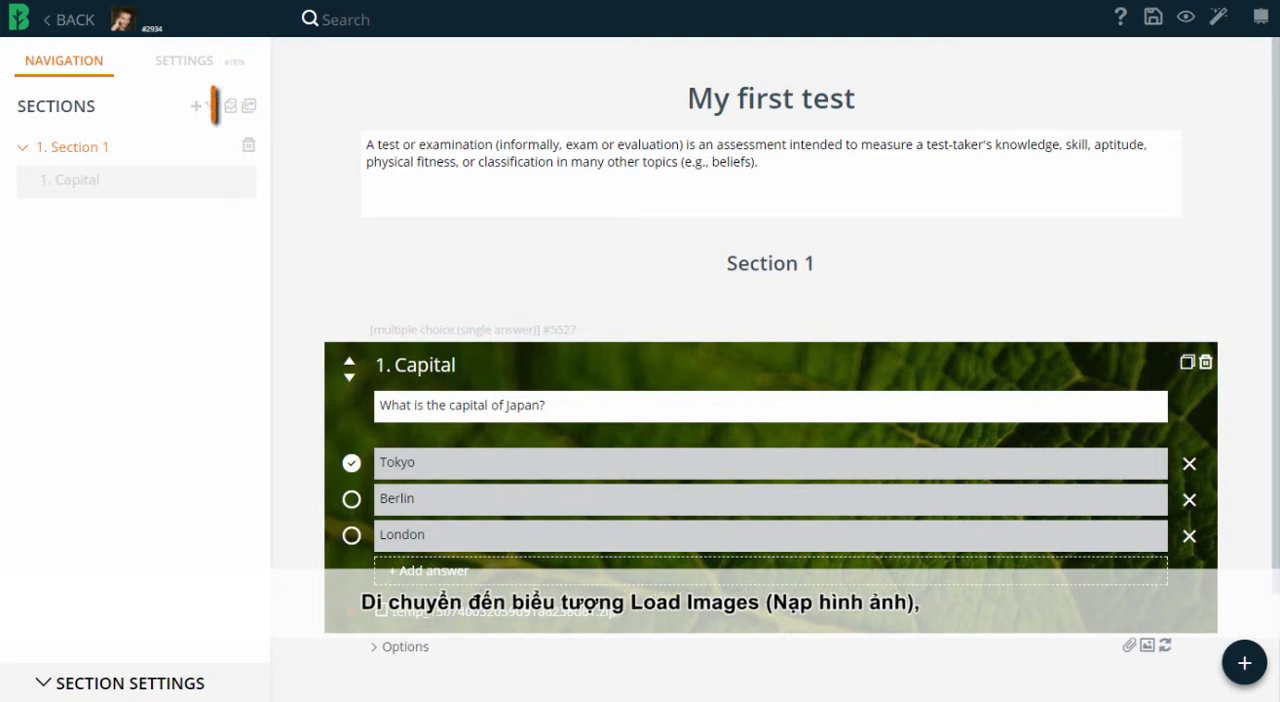
{"action": "left_click", "coordinate": [231, 106]}
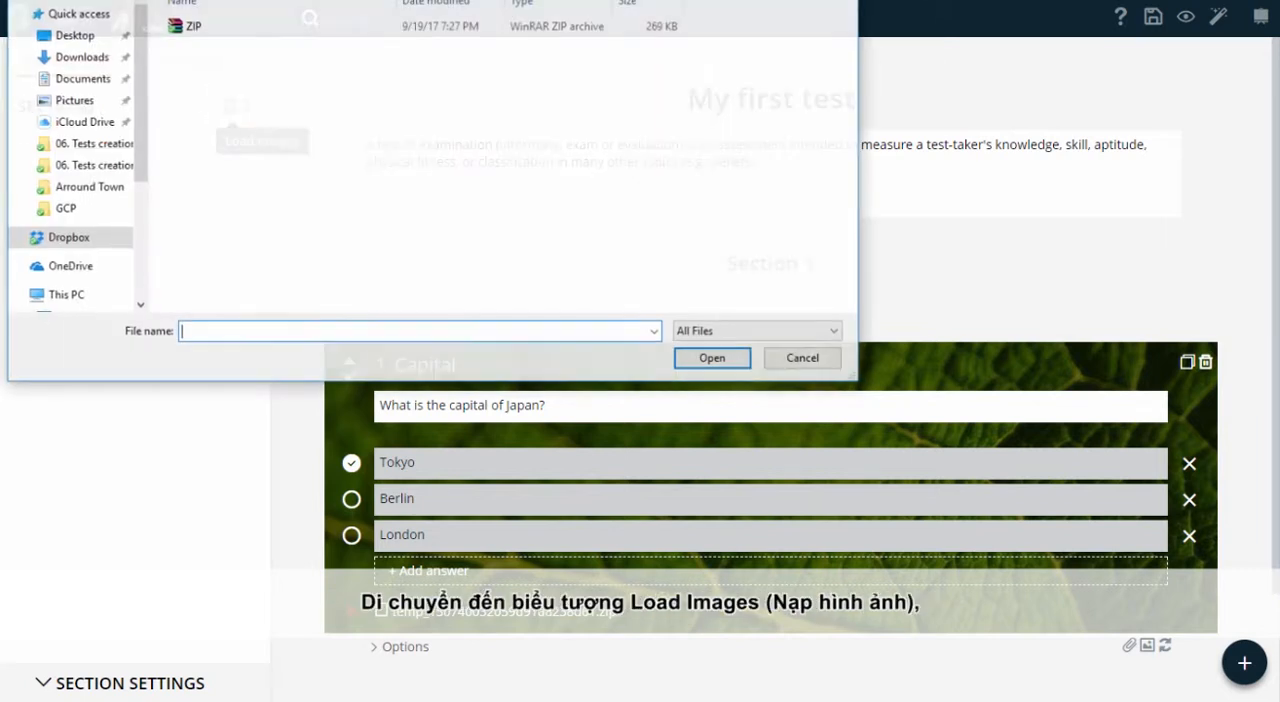
{"action": "left_click", "coordinate": [195, 26]}
{"action": "left_click", "coordinate": [712, 359]}
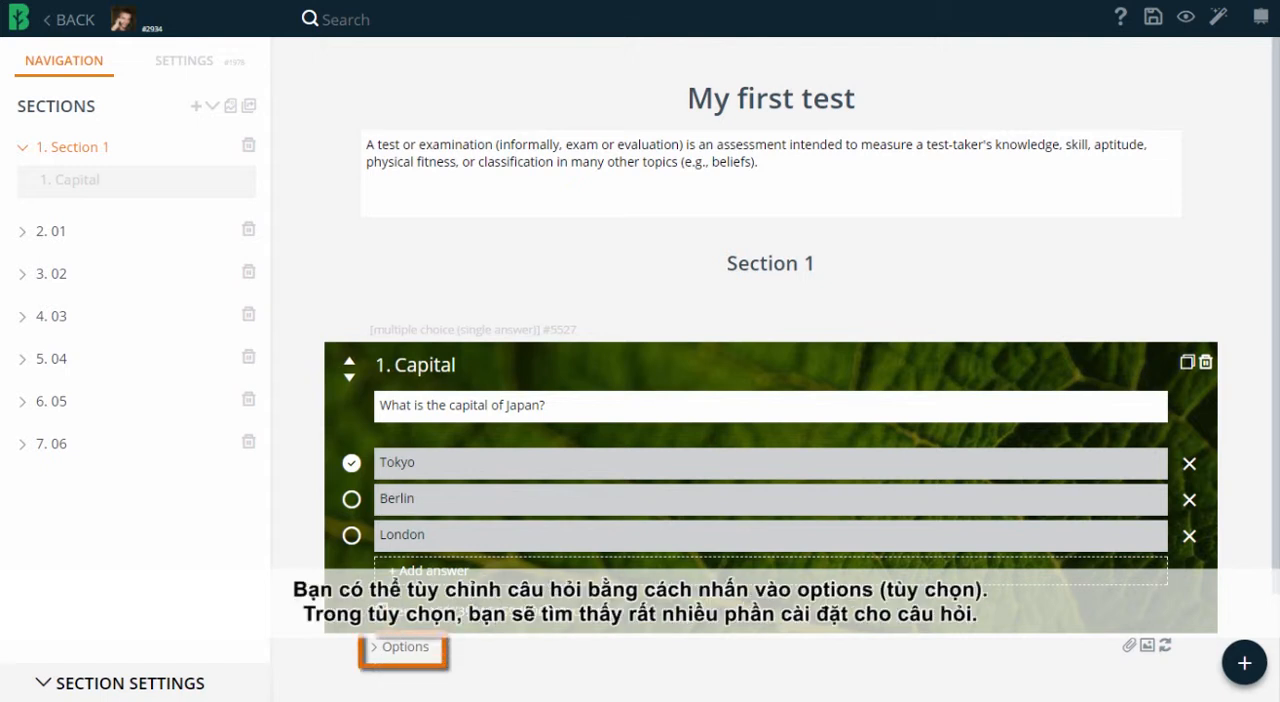
In the Capital question's options, allow more than one correct answer, shuffle the answers, and set the weight to 2 and difficulty to Medium.
{"action": "scroll", "coordinate": [771, 370], "scroll_direction": "down", "scroll_amount": 4}
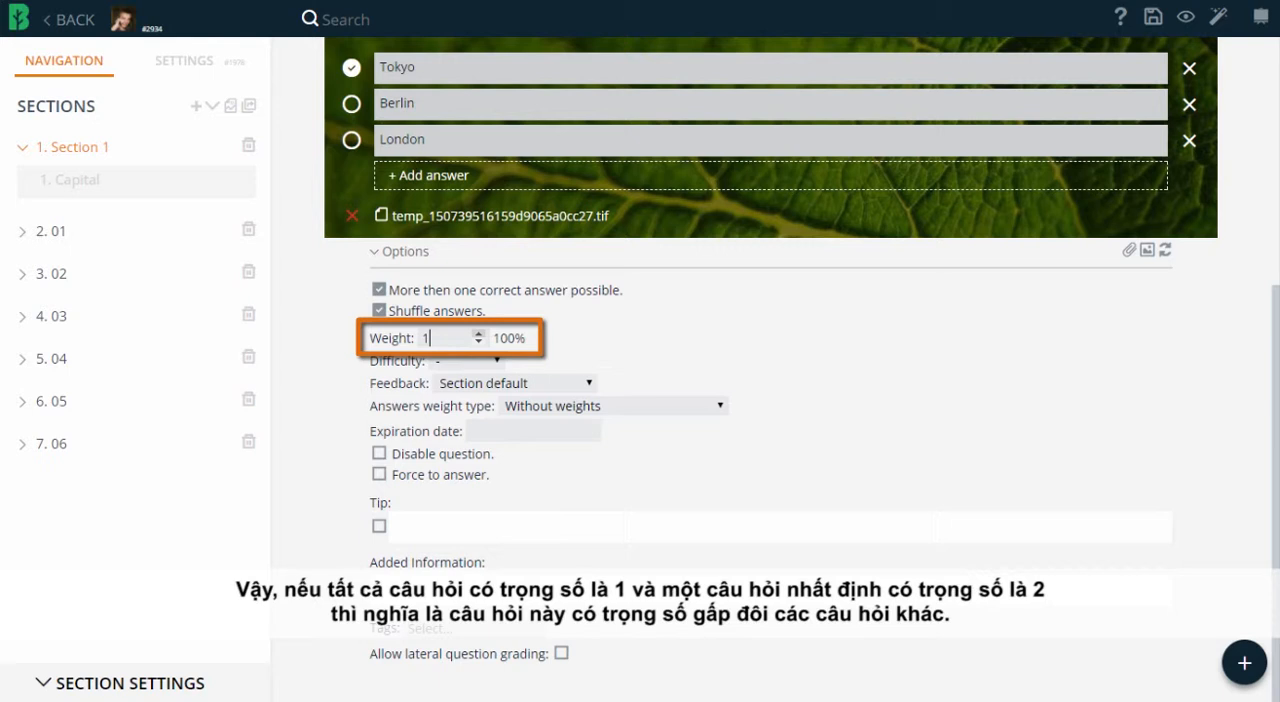
{"action": "left_click", "coordinate": [479, 334]}
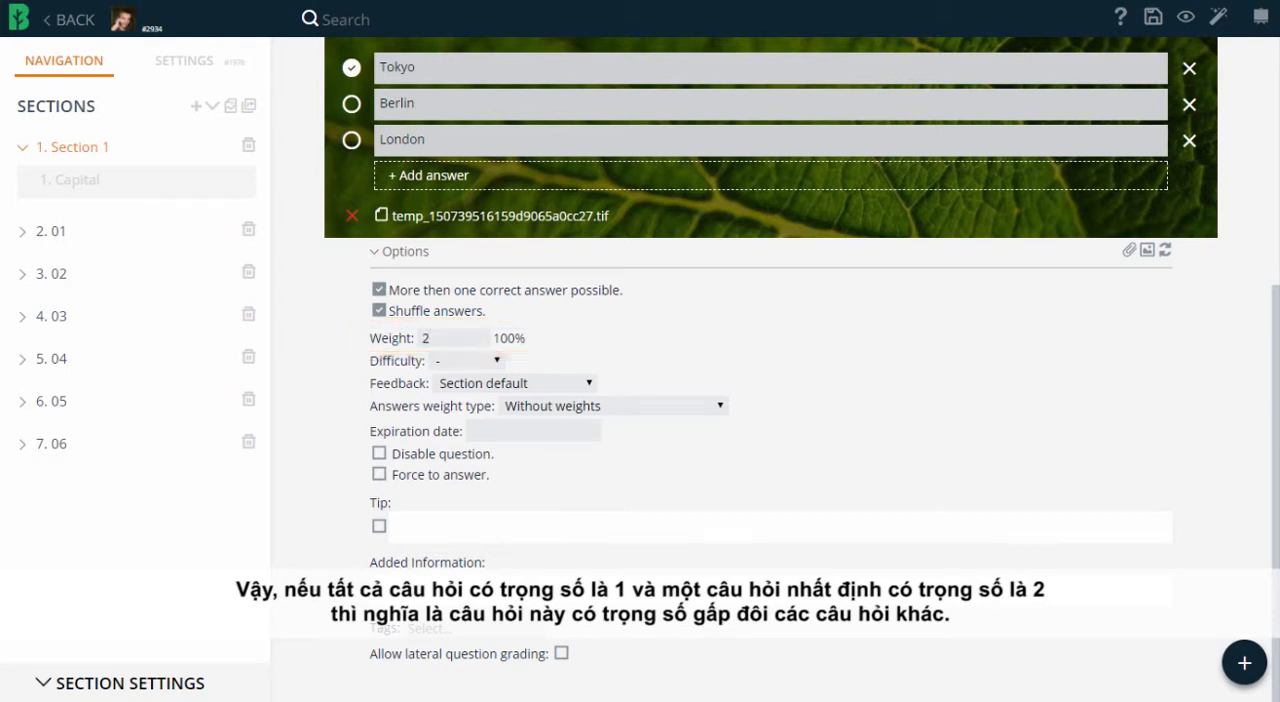
{"action": "left_click", "coordinate": [468, 361]}
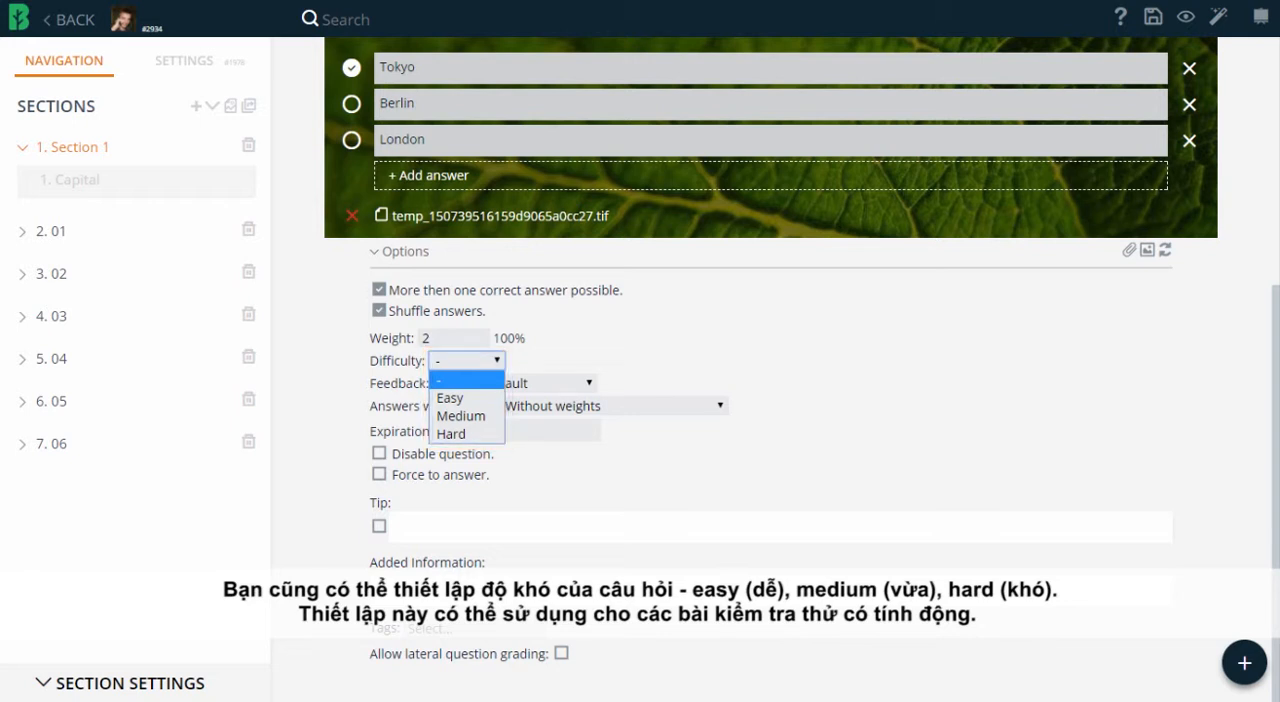
{"action": "left_click", "coordinate": [461, 416]}
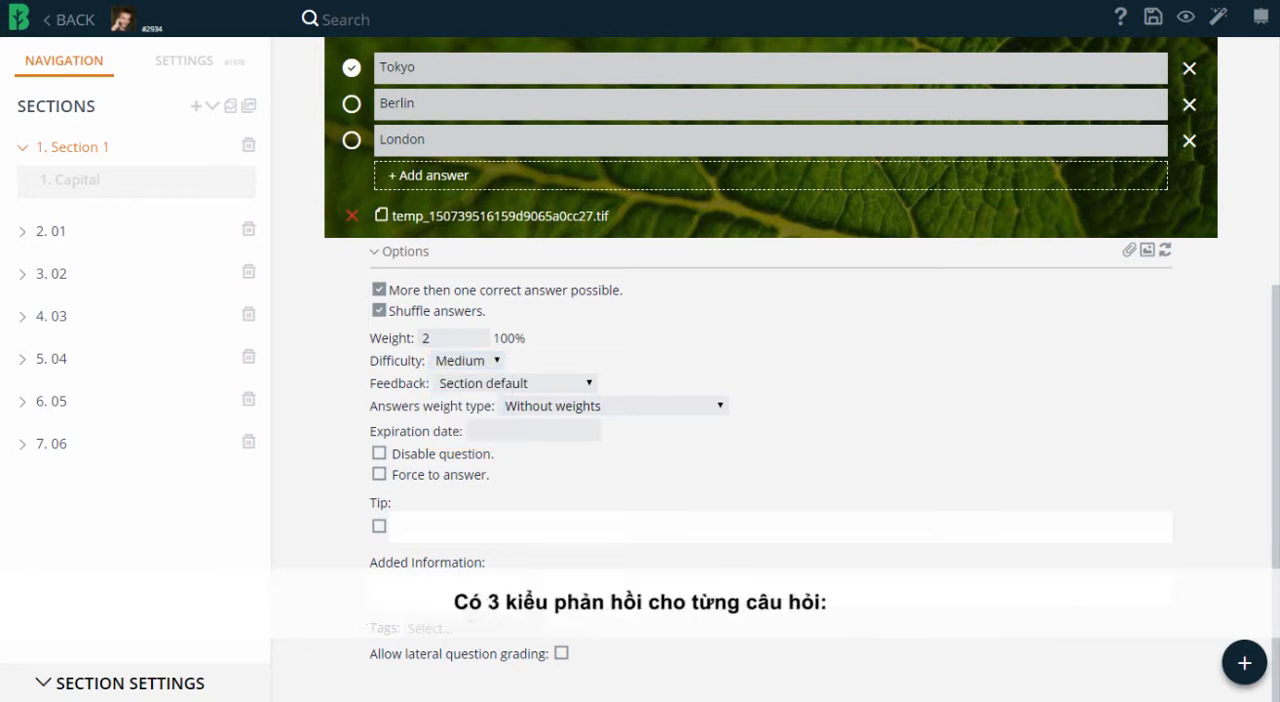
Set the Capital question's feedback to True / false + Show info and expiration date to 10/10/2017, and enable Disable question and Force to answer.
{"action": "left_click", "coordinate": [516, 384]}
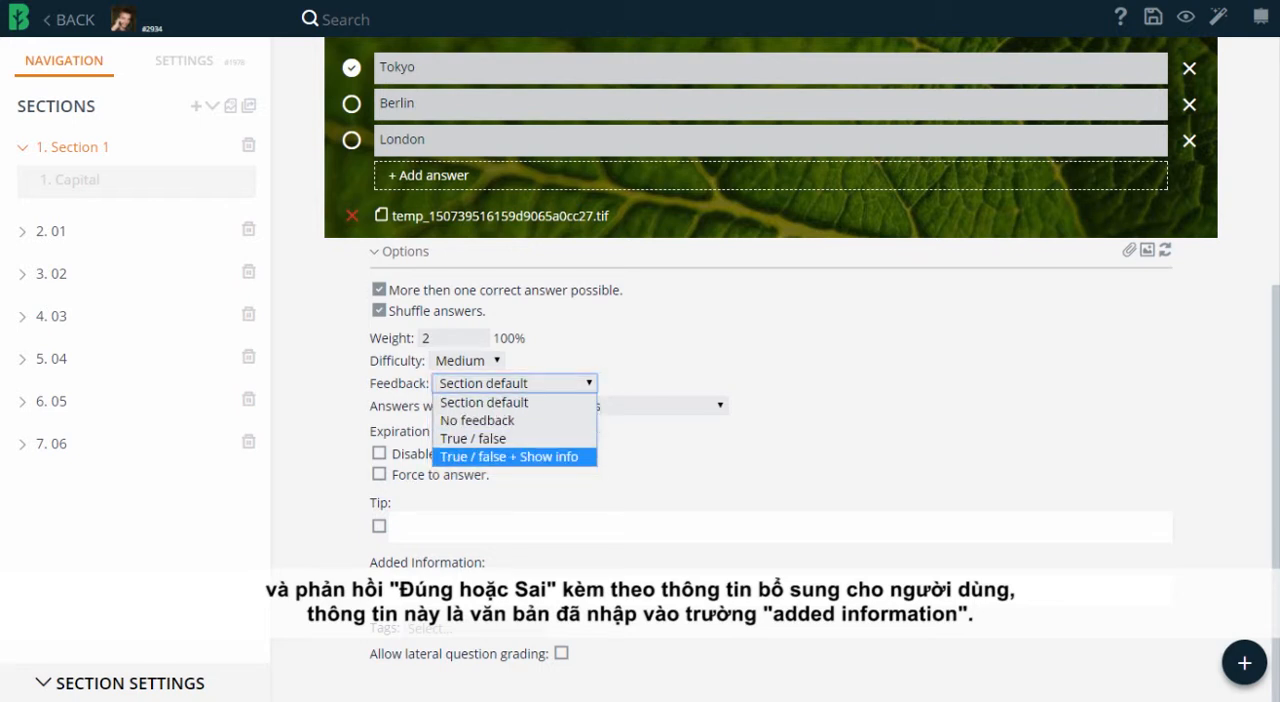
{"action": "left_click", "coordinate": [509, 457]}
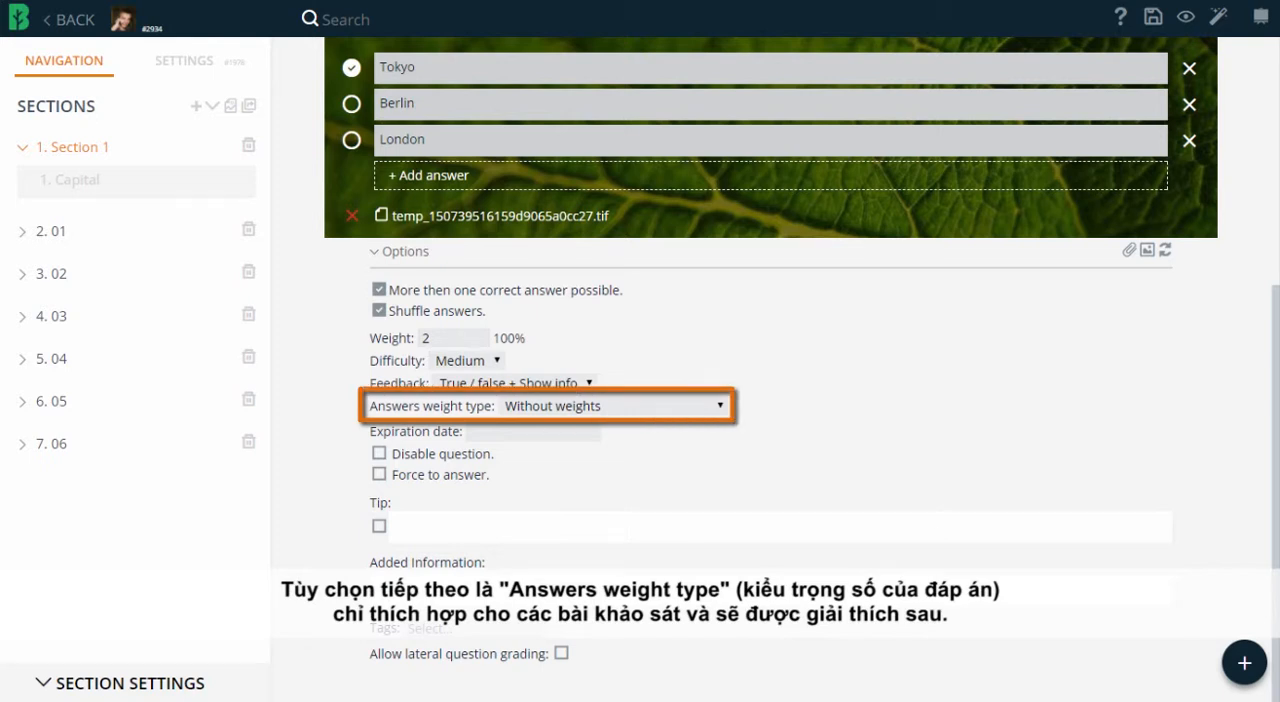
{"action": "left_click", "coordinate": [534, 431]}
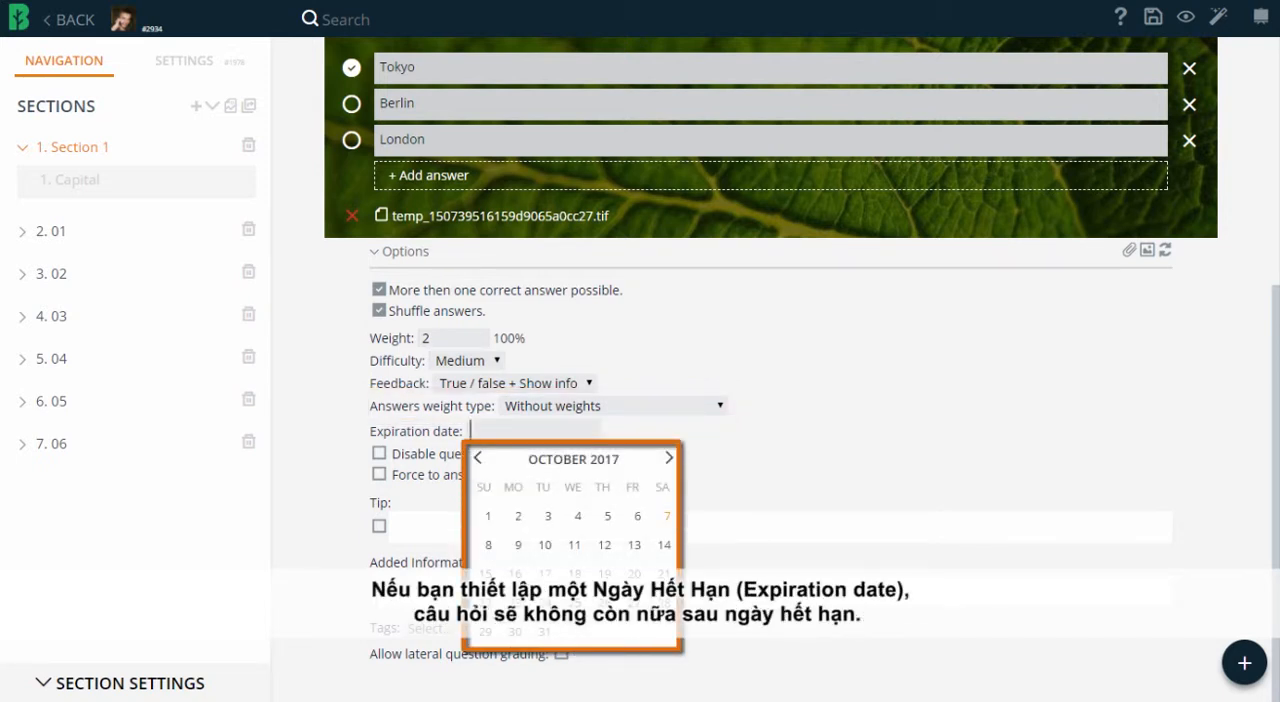
{"action": "left_click", "coordinate": [545, 545]}
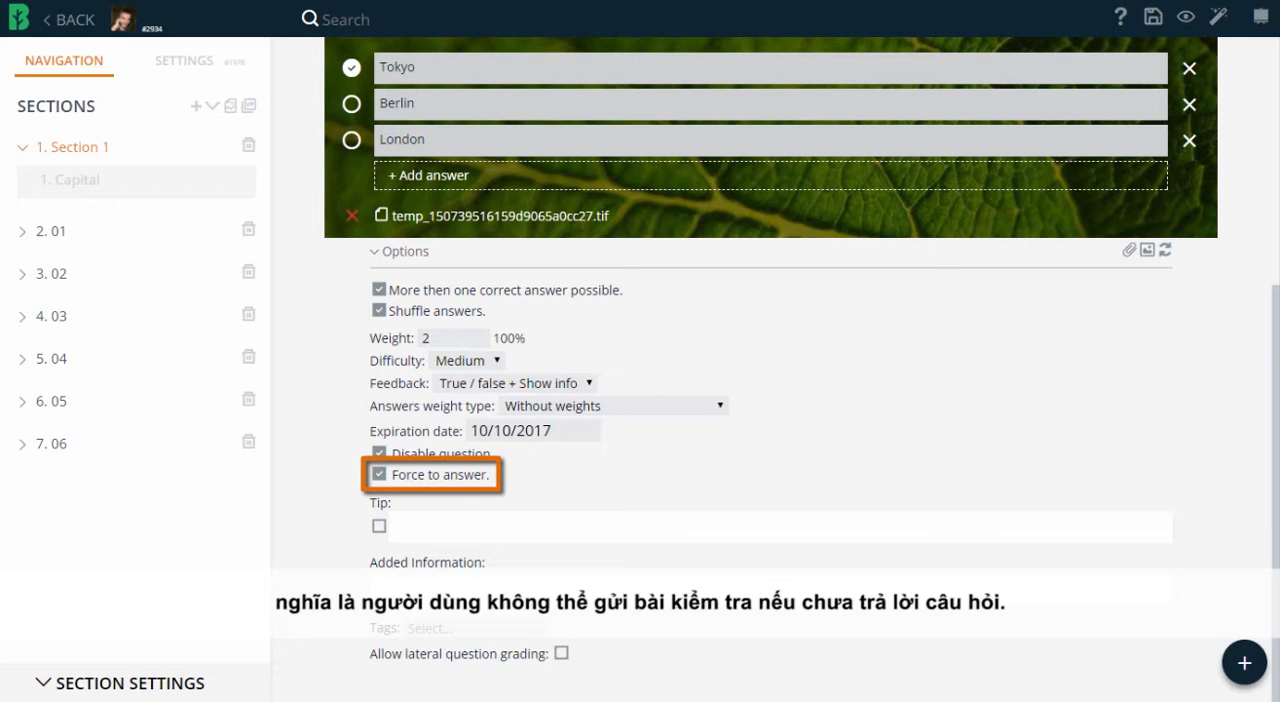
Add the tip "The frist letter is T", the added information "Tokyo is a capital of Japan since 1868" and the tag Beginer.
{"action": "left_click", "coordinate": [395, 527]}
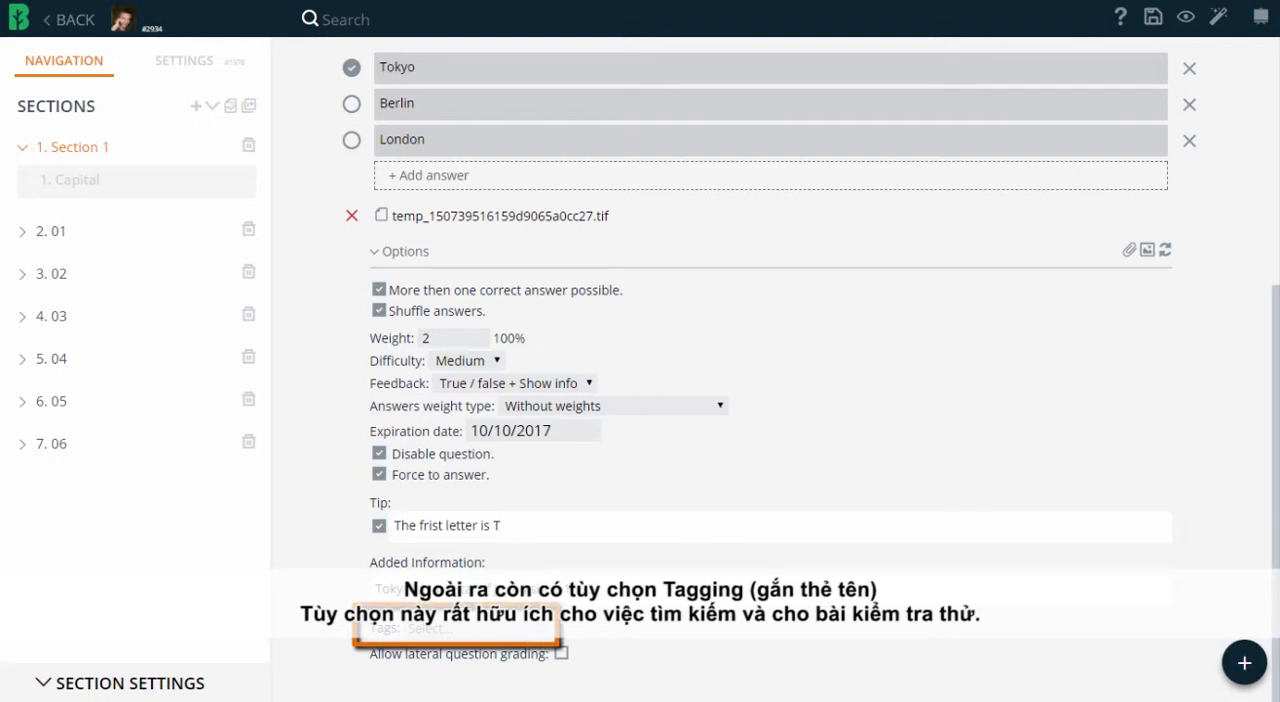
{"action": "left_click", "coordinate": [454, 629]}
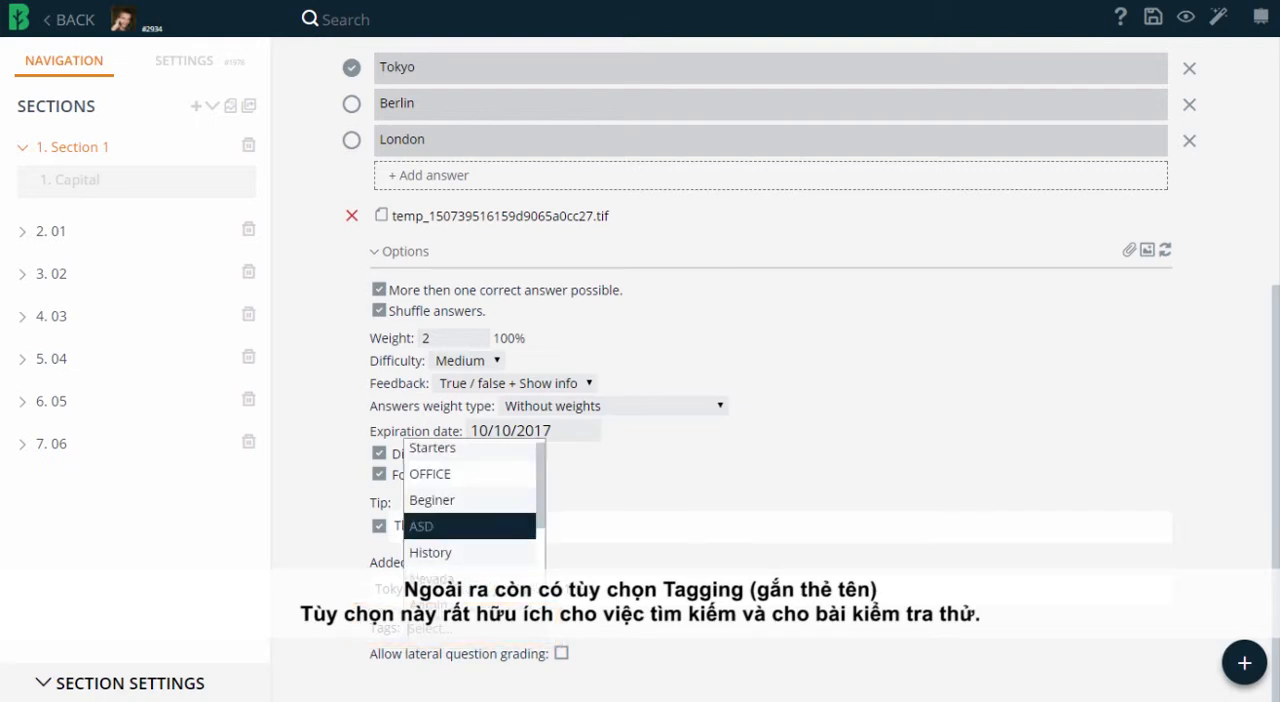
{"action": "left_click", "coordinate": [440, 502]}
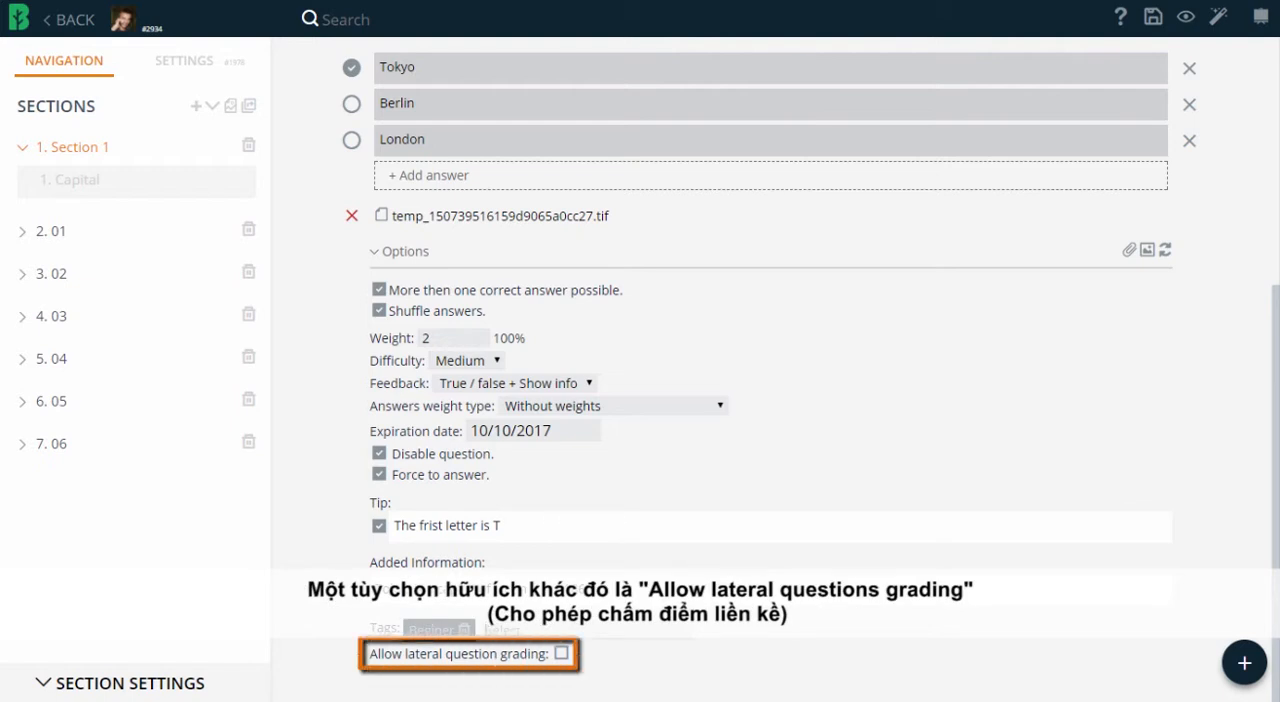
Allow lateral question grading for the Capital question and assign two users who can grade it.
{"action": "left_click", "coordinate": [561, 653]}
{"action": "scroll", "coordinate": [770, 370], "scroll_direction": "down", "scroll_amount": 1}
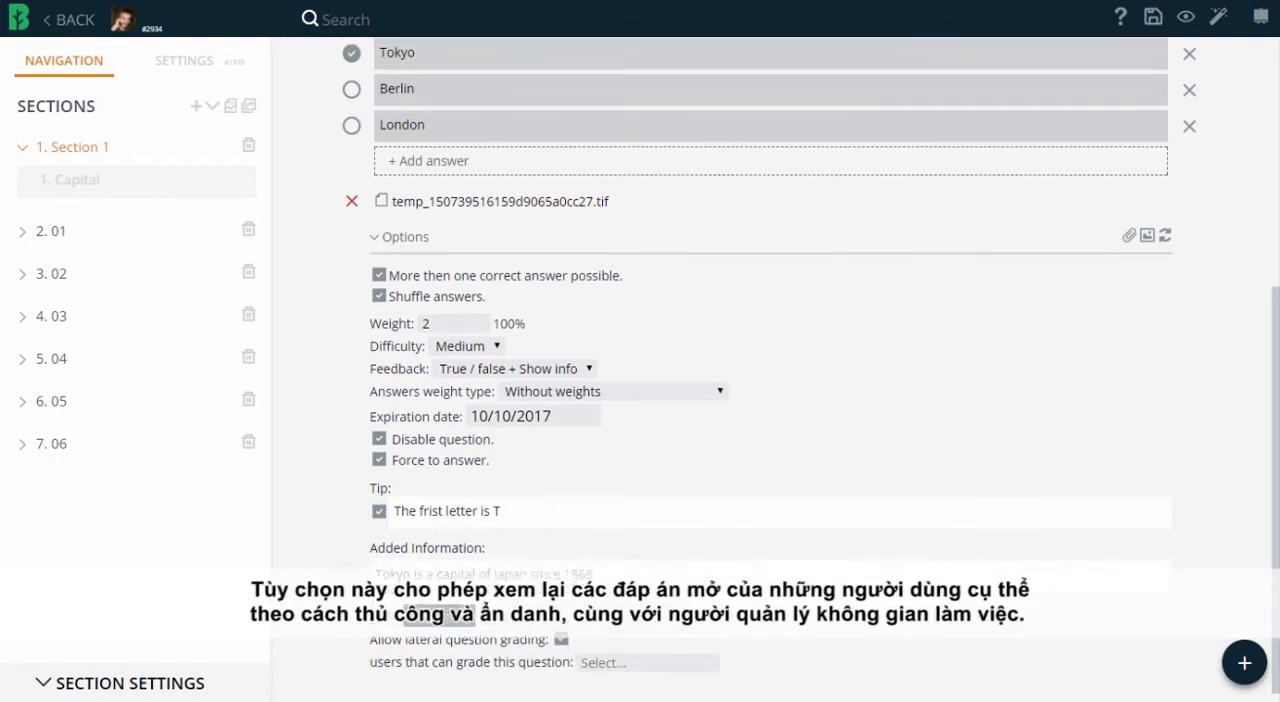
{"action": "left_click", "coordinate": [648, 650]}
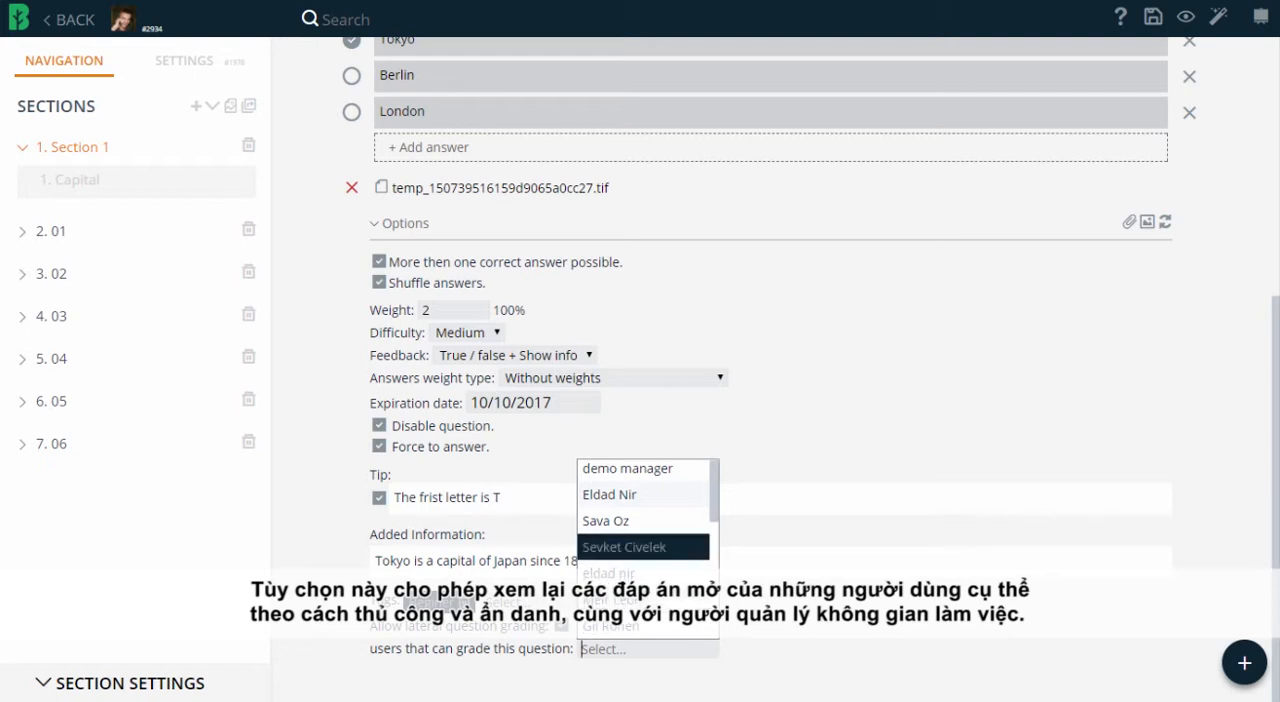
{"action": "left_click", "coordinate": [640, 525]}
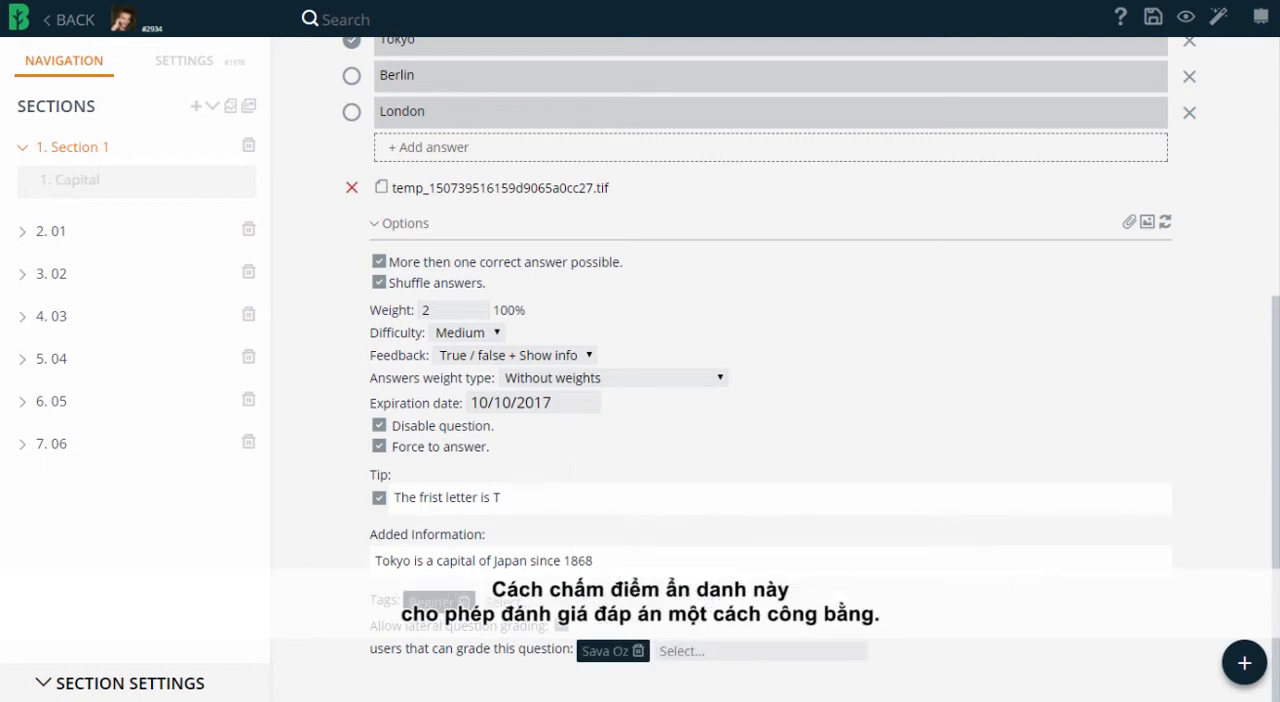
{"action": "type", "text": "eld"}
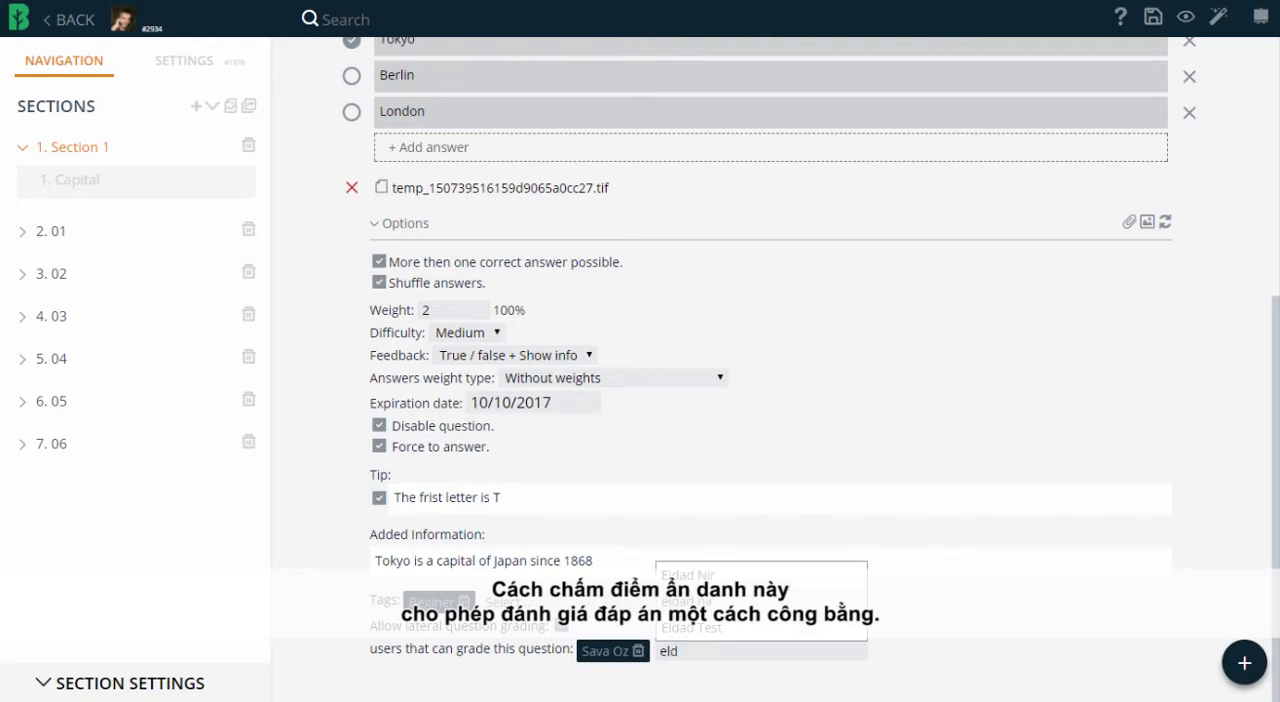
{"action": "key", "text": "Return"}
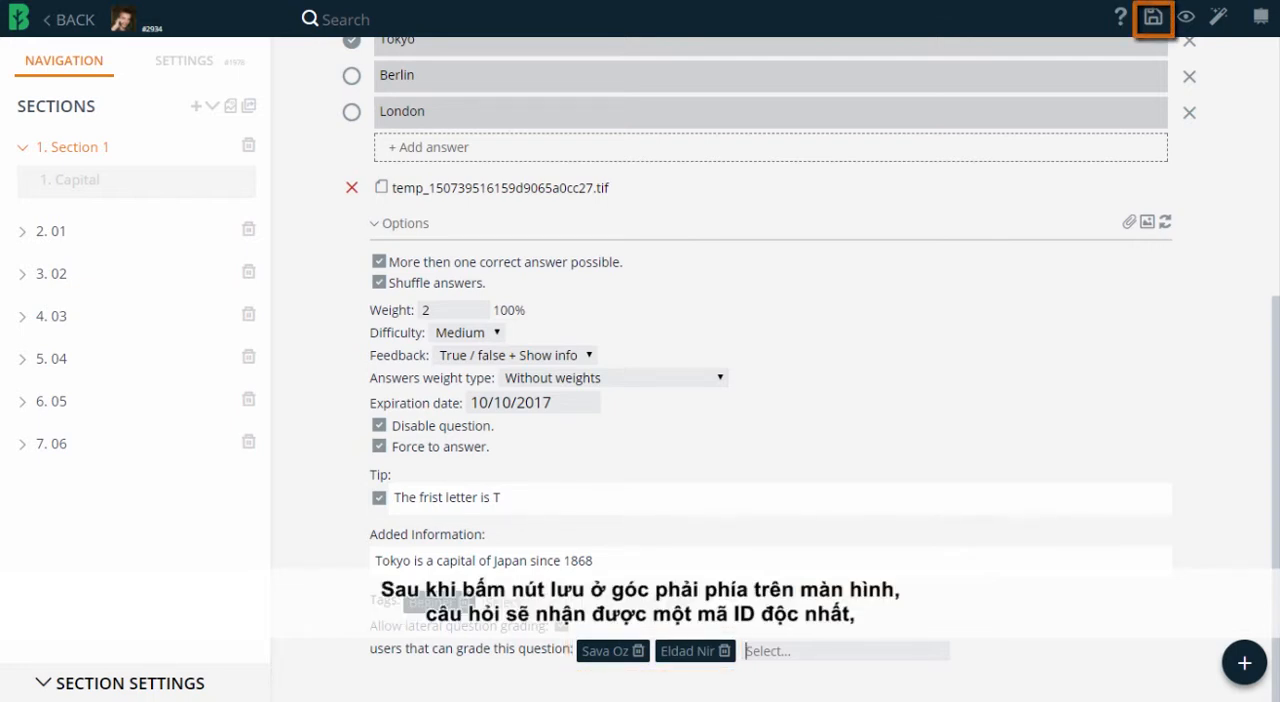
Save the questionnaire and preview it.
{"action": "left_click", "coordinate": [1153, 17]}
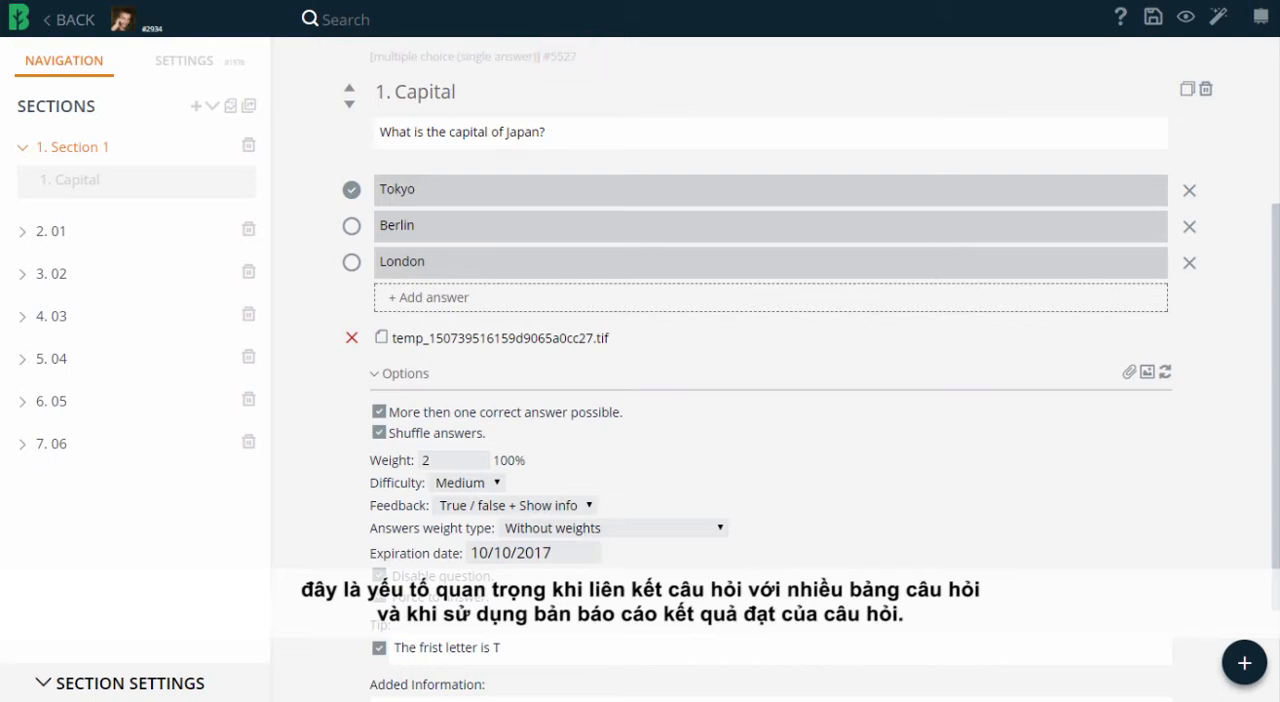
{"action": "left_click", "coordinate": [1186, 17]}
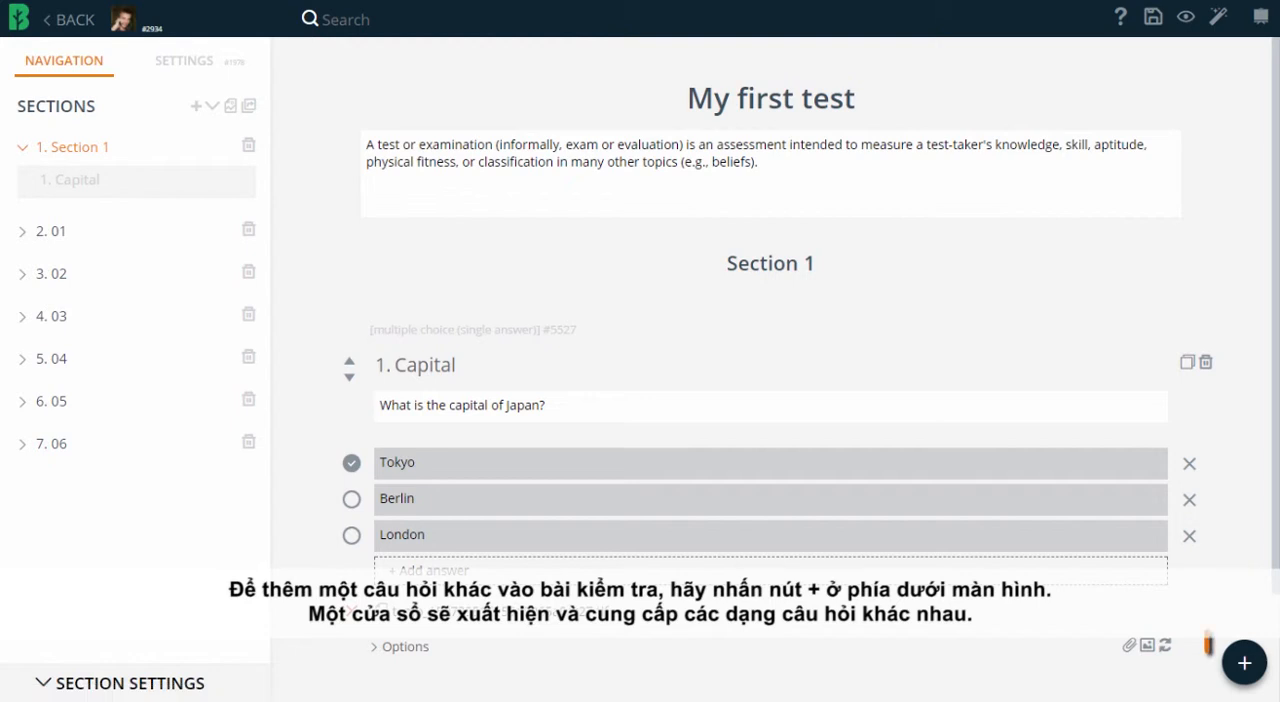
Add a multiple choice question "Fruits" asking "Which of the following are fruits?" with answers Tomato, Apple and Banana, marking Apple and Banana correct.
{"action": "left_click", "coordinate": [1244, 662]}
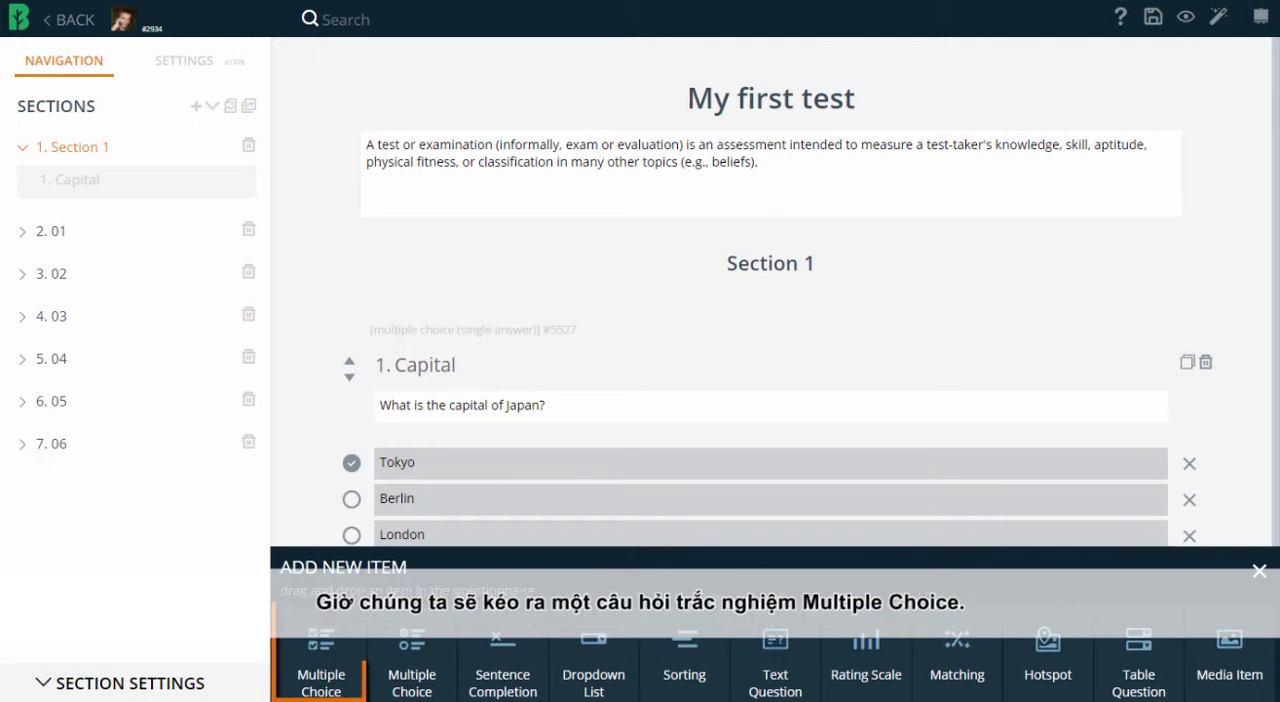
{"action": "left_click_drag", "start_coordinate": [320, 660], "coordinate": [586, 380]}
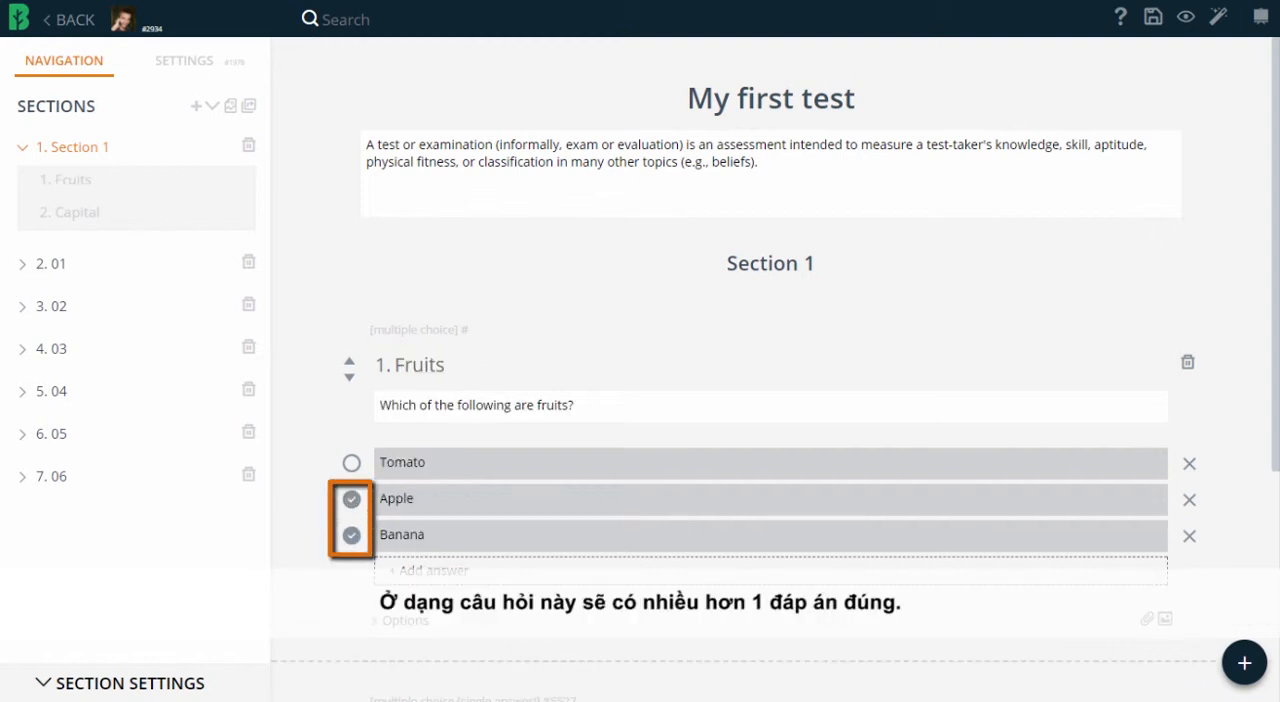
Enable Relative grade and Show notice for possible multiple answers in the Fruits question's options.
{"action": "left_click", "coordinate": [398, 621]}
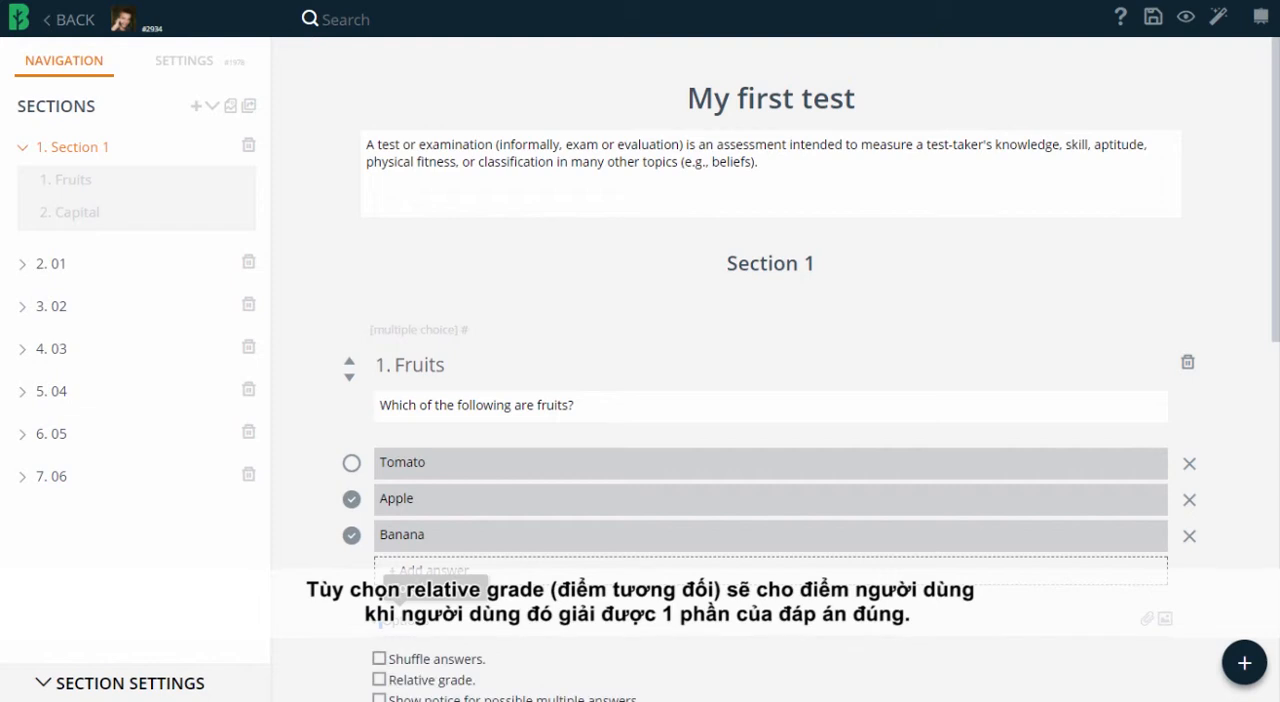
{"action": "scroll", "coordinate": [770, 370], "scroll_direction": "down", "scroll_amount": 4}
{"action": "left_click", "coordinate": [379, 317]}
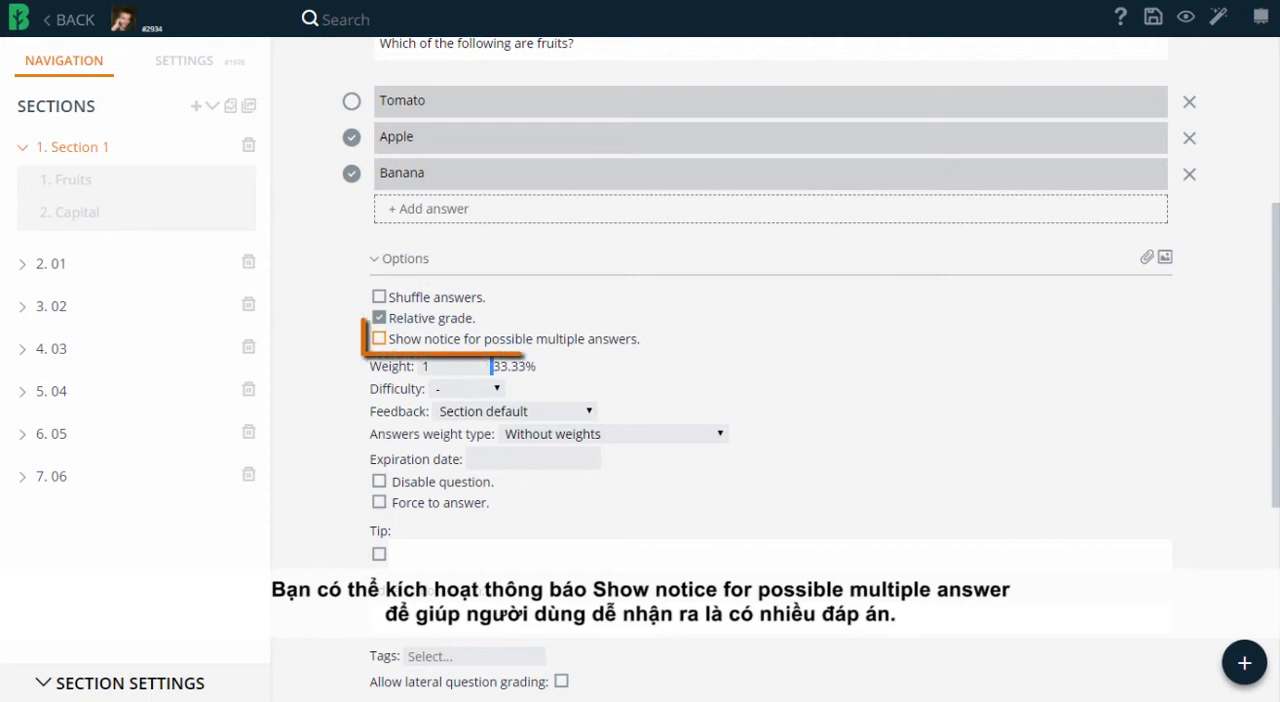
{"action": "left_click", "coordinate": [379, 339]}
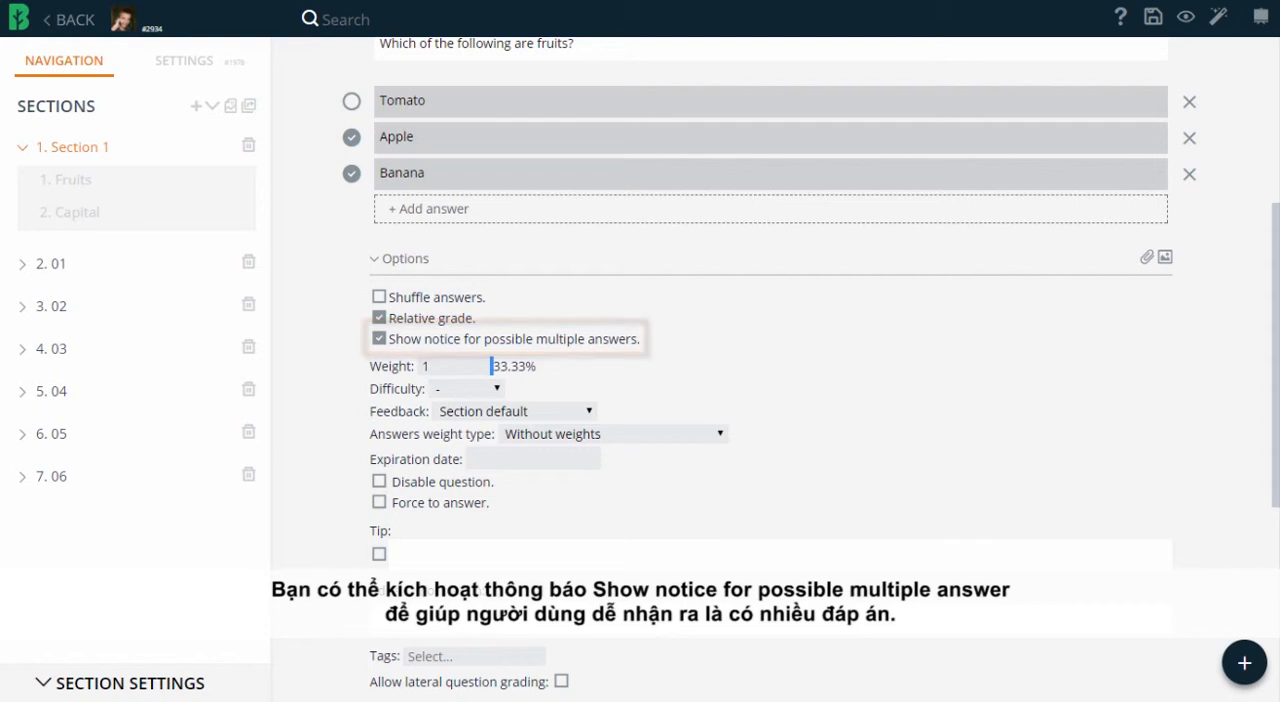
Add a Sentence Completion question "Math" with the sentence "The main math discipline is algebra" and mark "math" as the answer word.
{"action": "left_click", "coordinate": [1244, 663]}
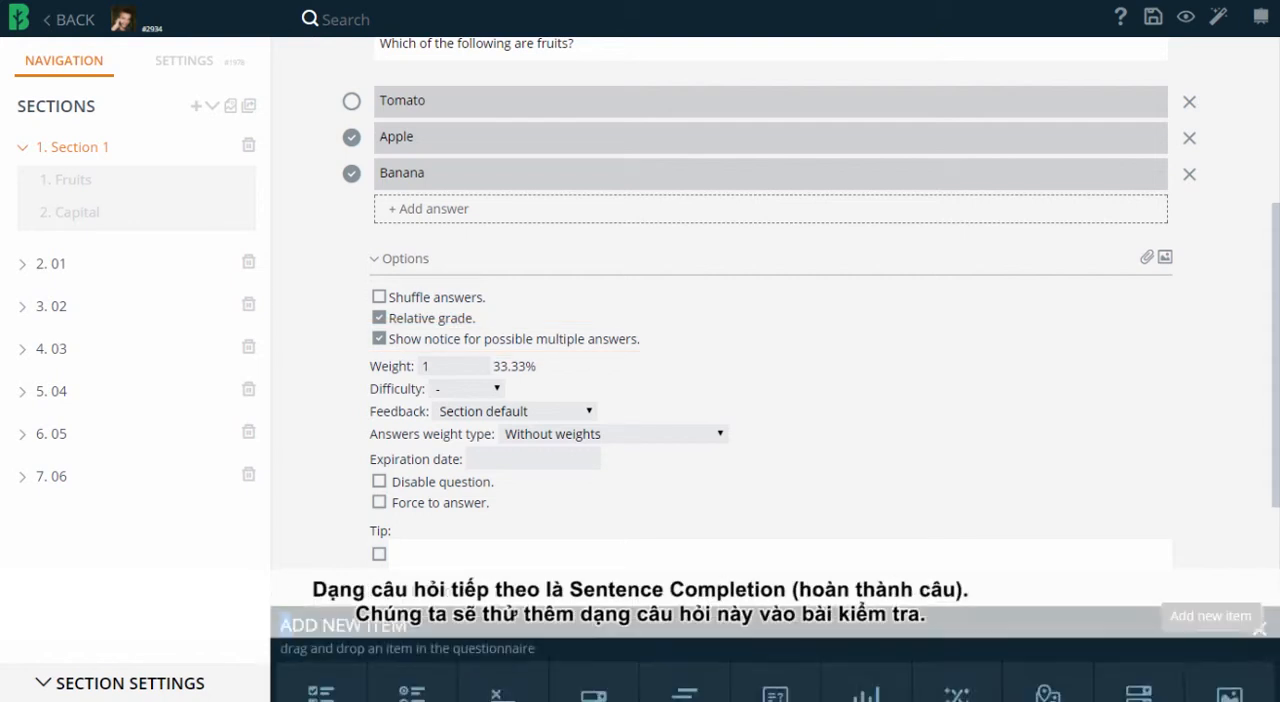
{"action": "left_click_drag", "start_coordinate": [502, 660], "coordinate": [529, 613]}
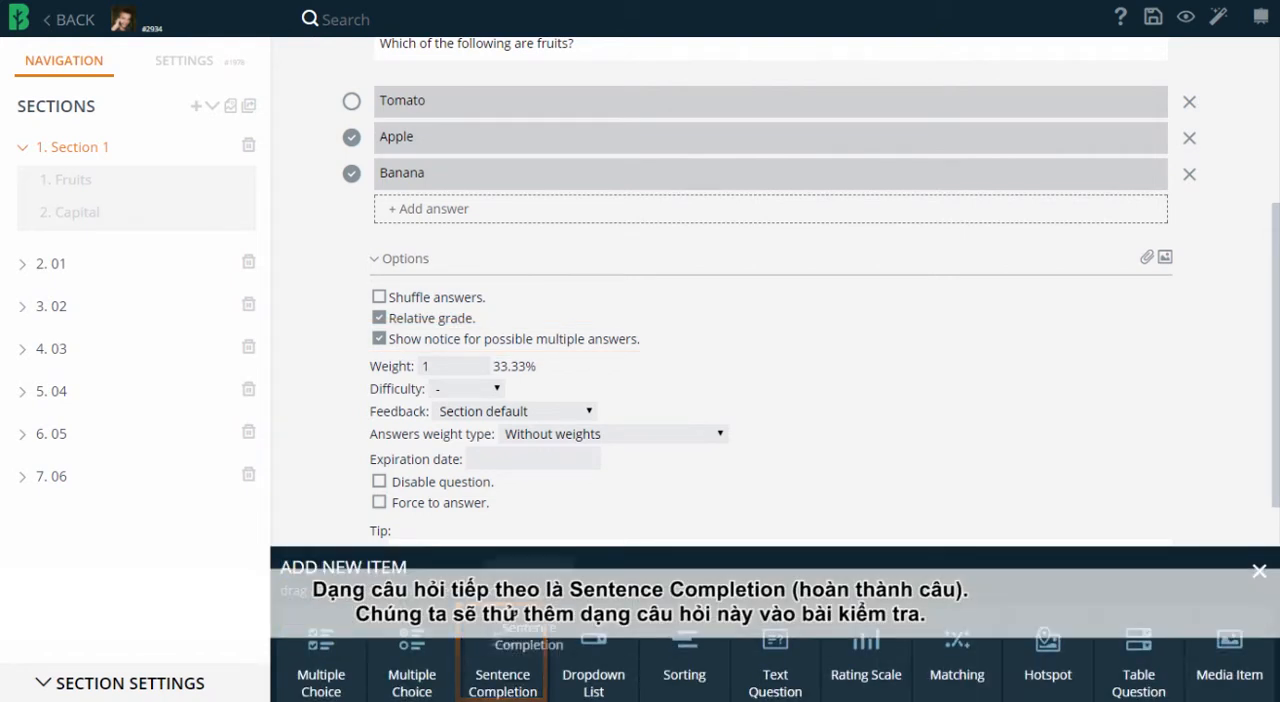
{"action": "left_click_drag", "start_coordinate": [529, 613], "coordinate": [613, 434]}
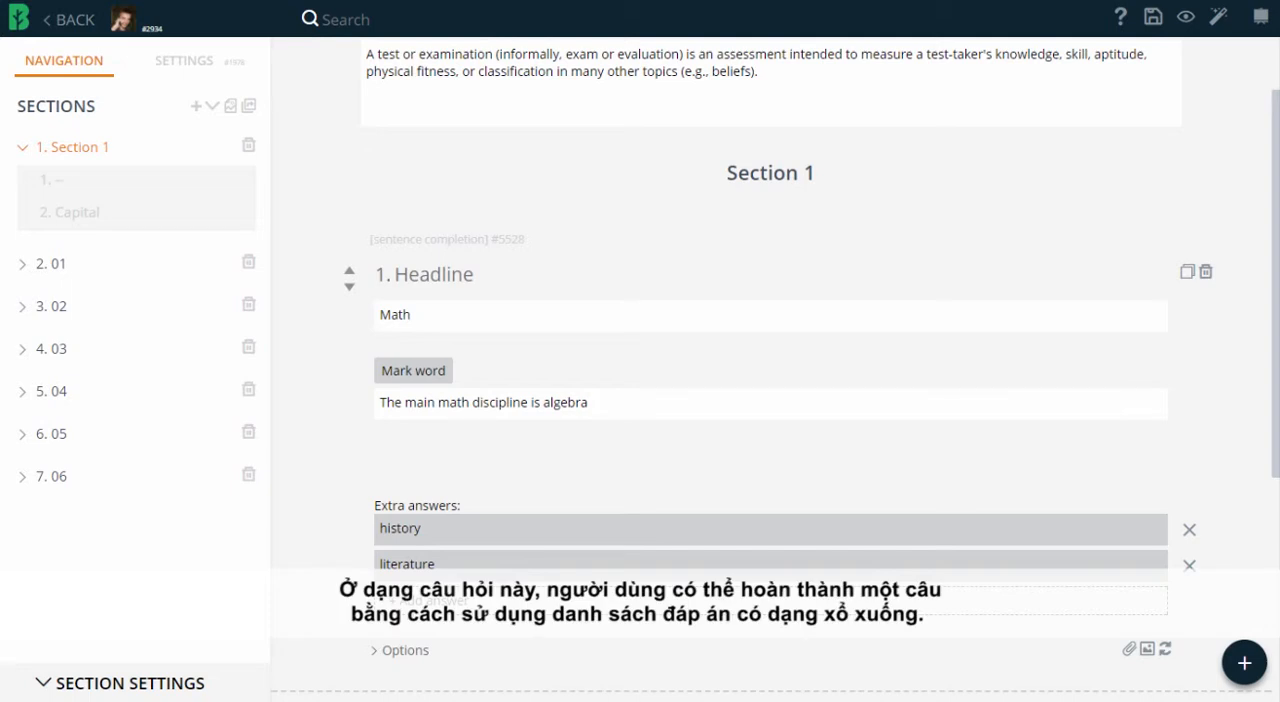
{"action": "double_click", "coordinate": [453, 402]}
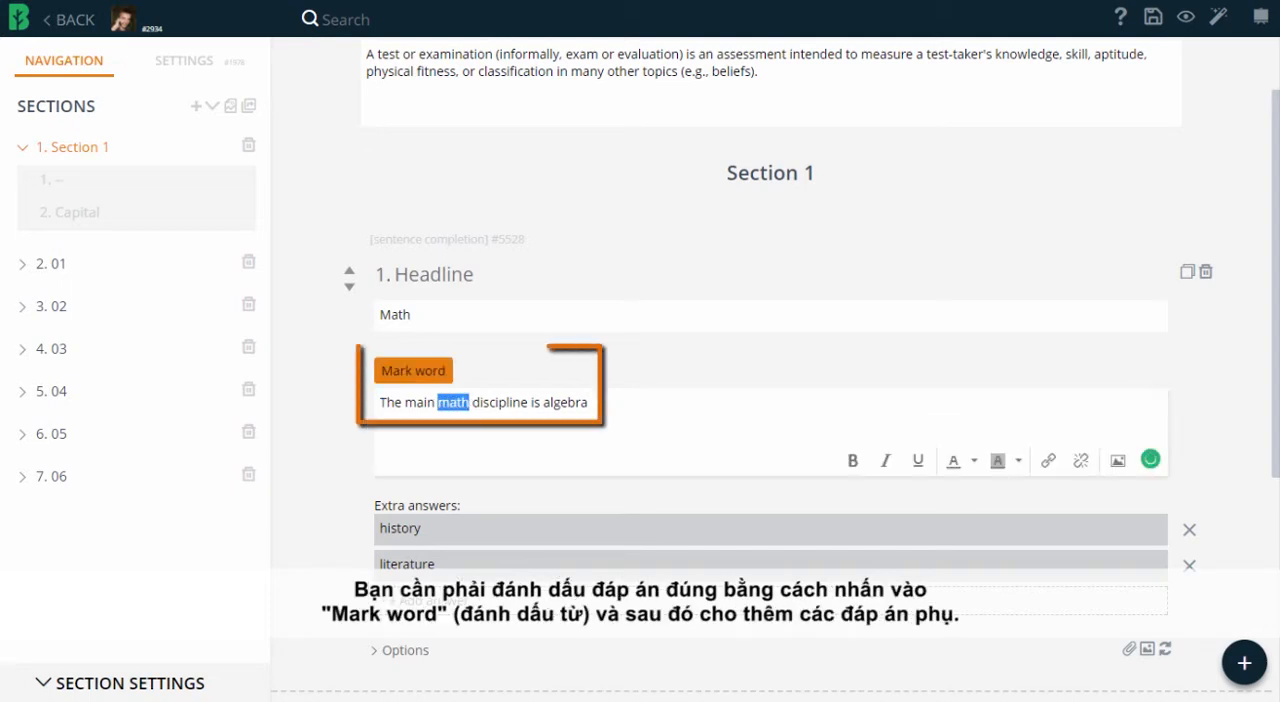
{"action": "left_click", "coordinate": [413, 371]}
{"action": "left_click", "coordinate": [387, 371]}
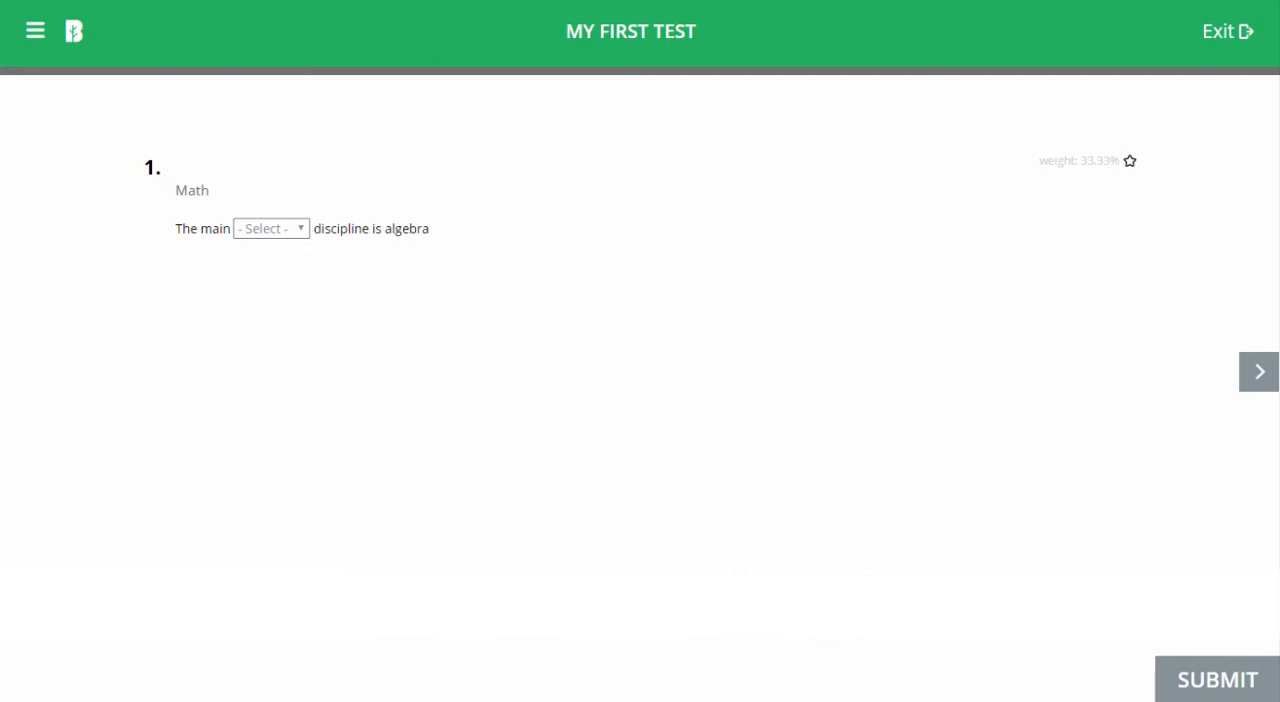
Enable Use as an open question for the sentence completion question "The main descipline is".
{"action": "left_click", "coordinate": [271, 229]}
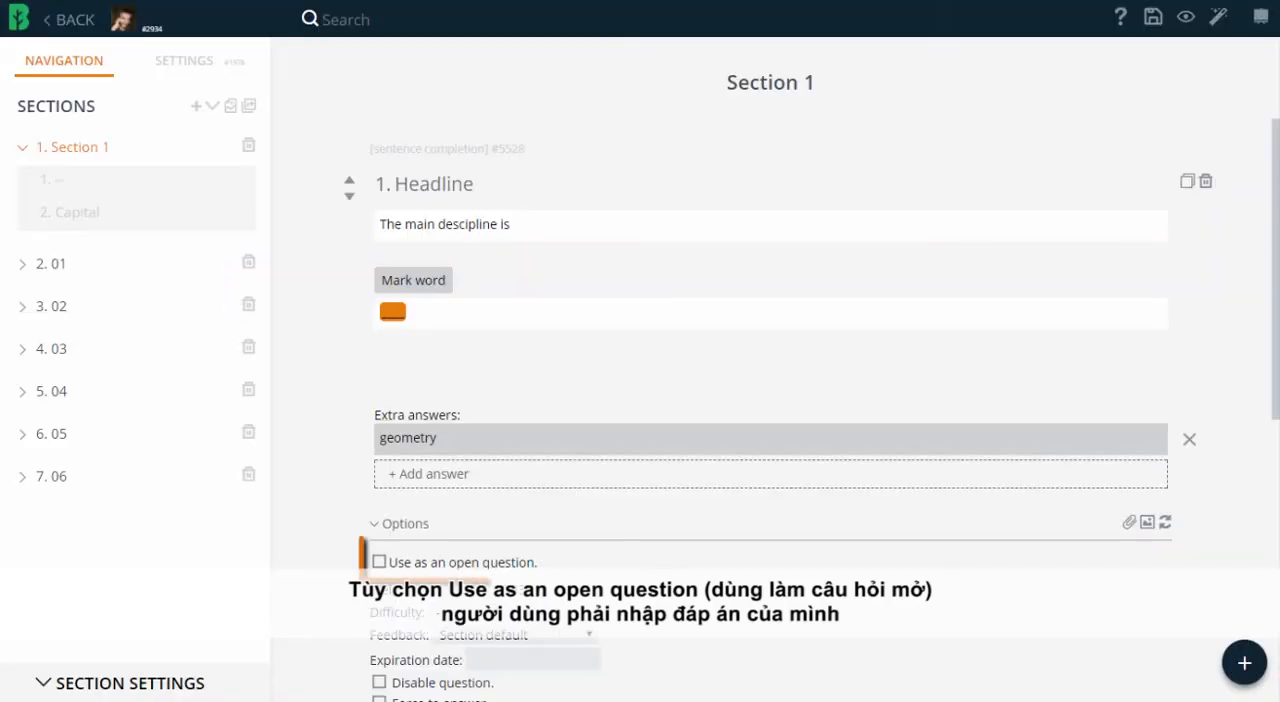
{"action": "left_click", "coordinate": [379, 562]}
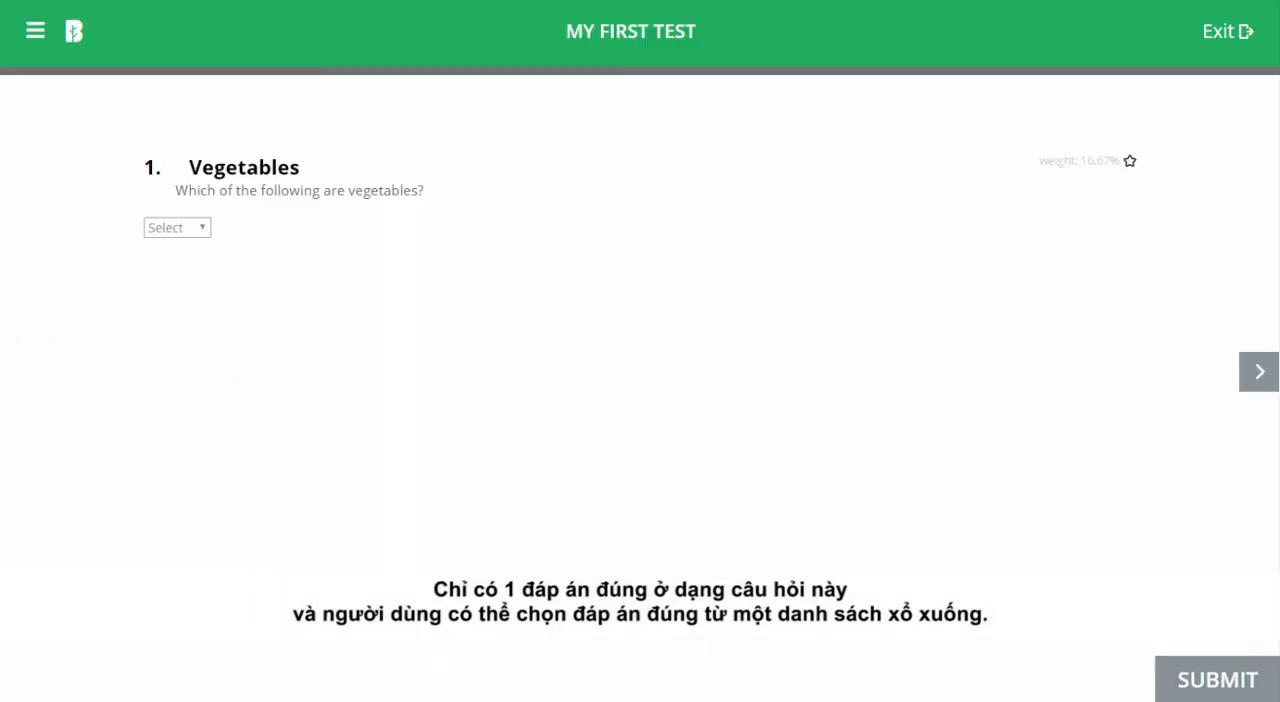
Answer the Vegetables dropdown question with Tomato in the test preview.
{"action": "left_click", "coordinate": [178, 228]}
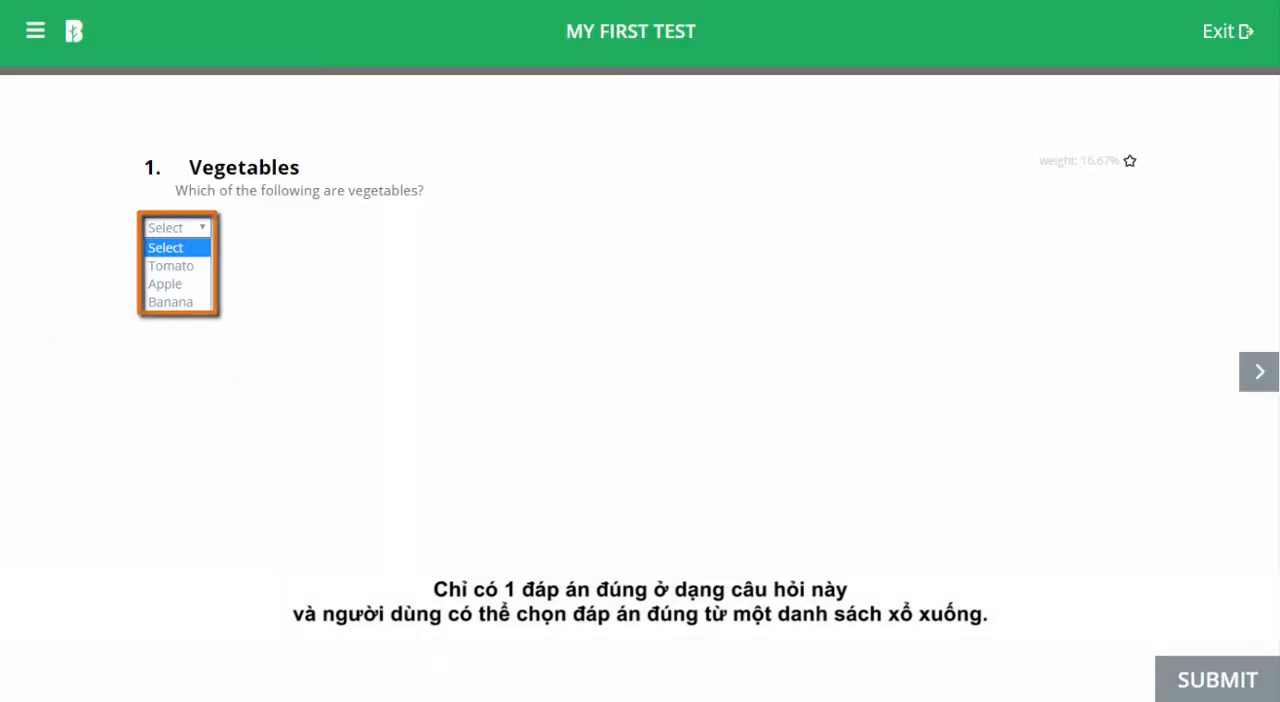
{"action": "left_click", "coordinate": [171, 265]}
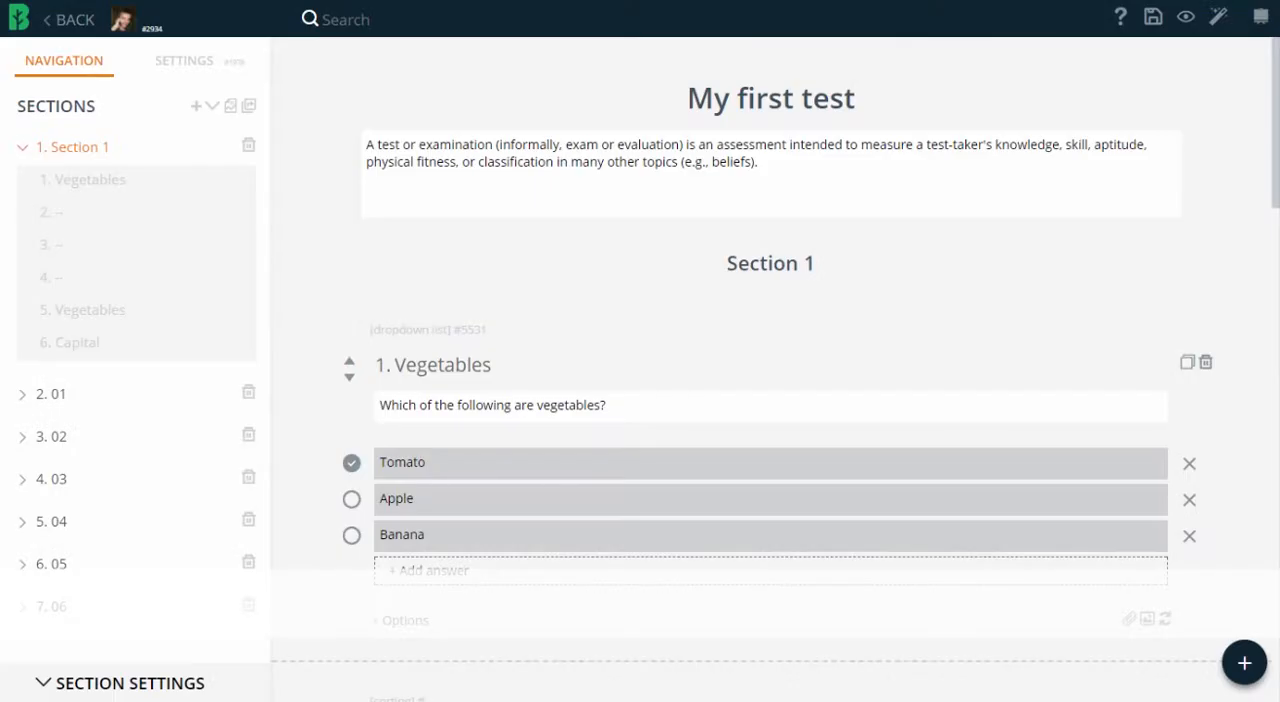
Add a Sorting question "Numbers" with answers 1, 2, 3 and 4, and try reordering the answers in the preview.
{"action": "left_click", "coordinate": [1244, 663]}
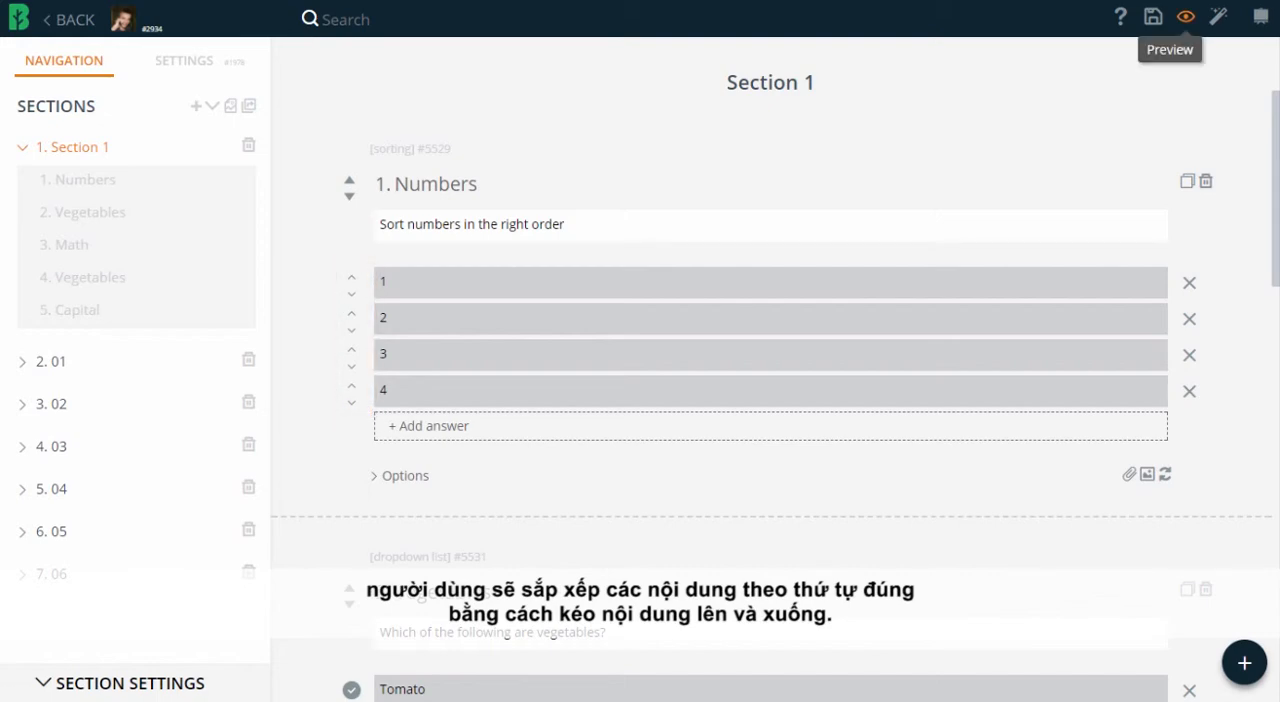
{"action": "left_click", "coordinate": [1186, 16]}
{"action": "left_click_drag", "start_coordinate": [154, 337], "coordinate": [154, 220]}
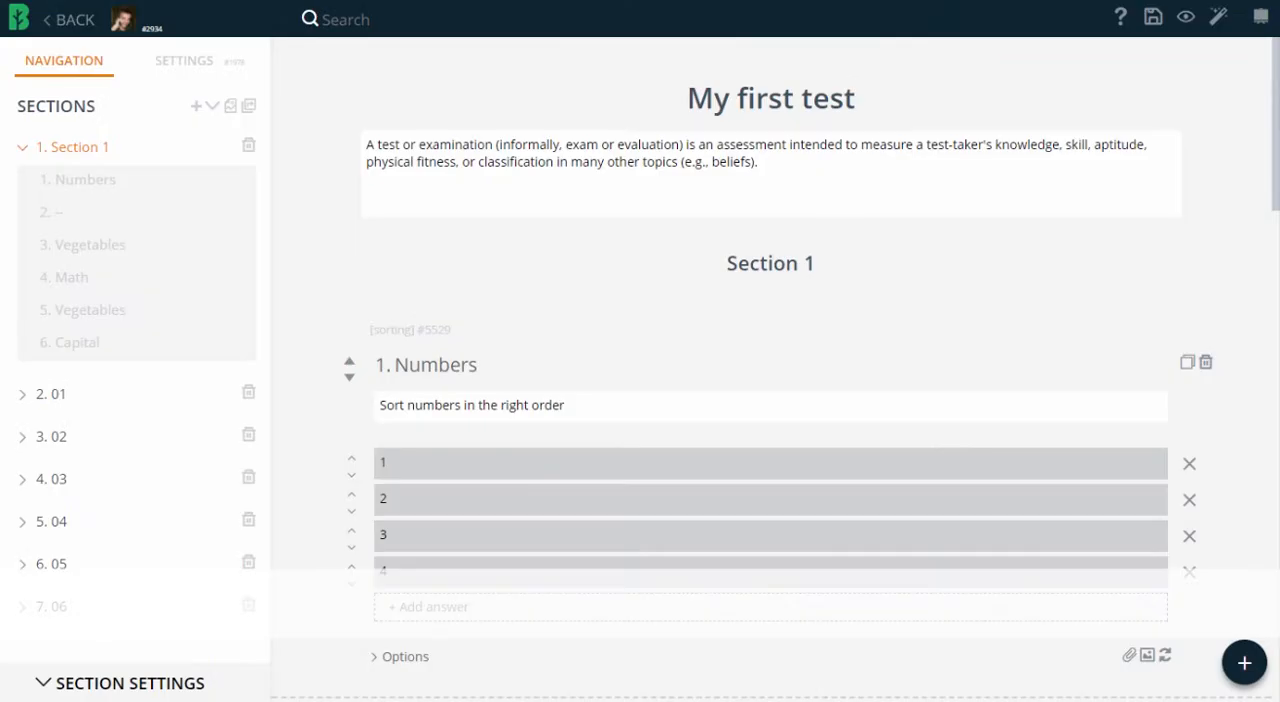
Add a Text Question "Learning" asking "What is learning %_%?" and enable Show placeholder option.
{"action": "left_click", "coordinate": [1244, 662]}
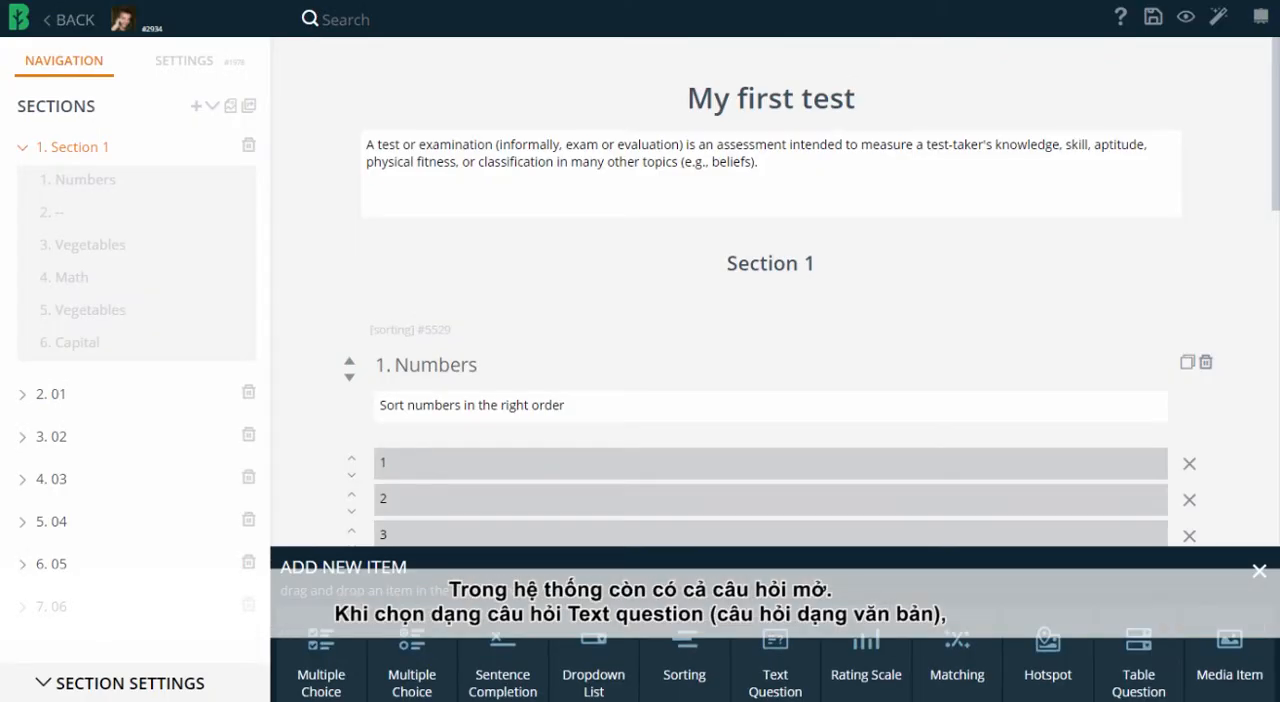
{"action": "left_click_drag", "start_coordinate": [775, 660], "coordinate": [766, 400]}
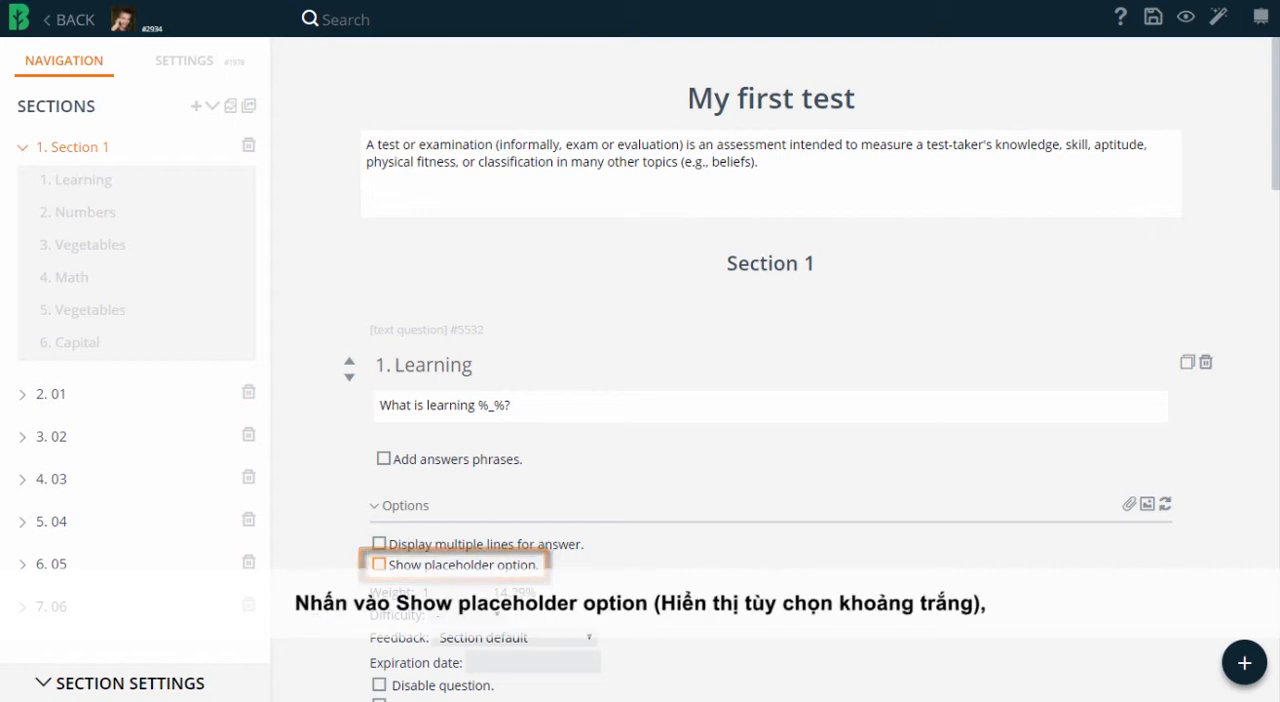
{"action": "left_click", "coordinate": [379, 565]}
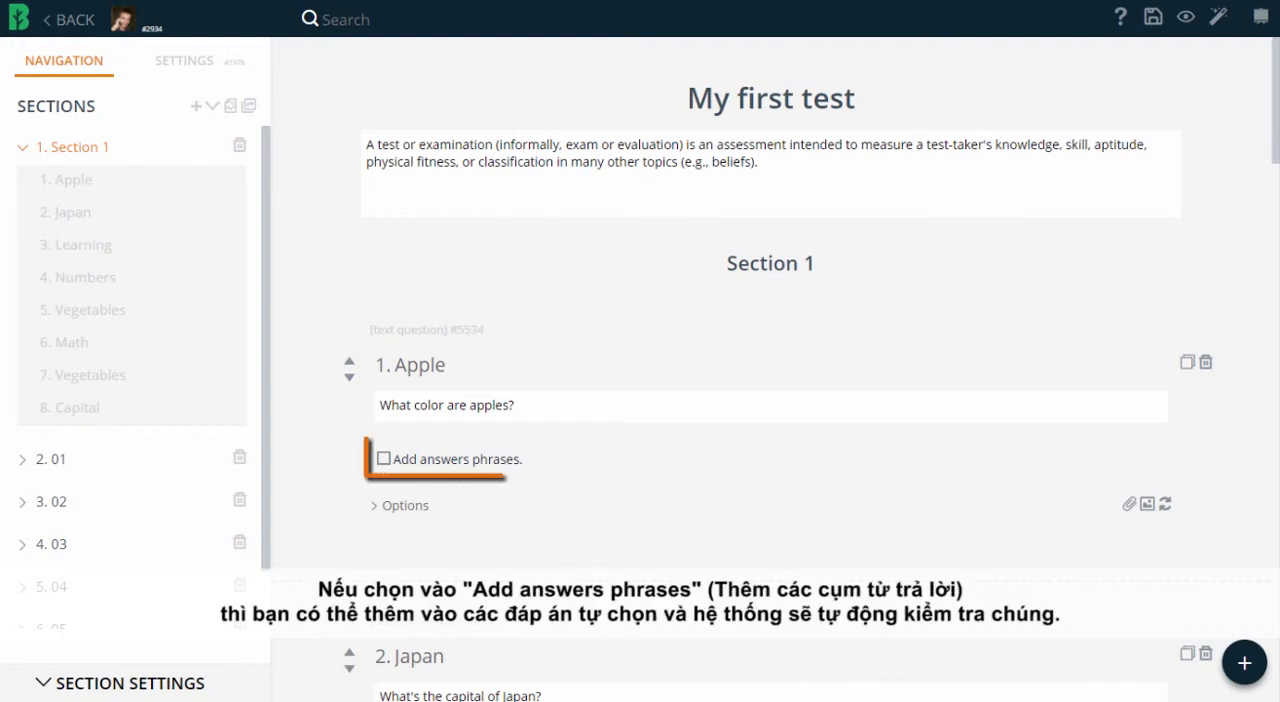
Enable answer phrases for the Apple question, and set Match case, Match whole word and the phrase "Tokyo" for the Japan question.
{"action": "left_click", "coordinate": [384, 459]}
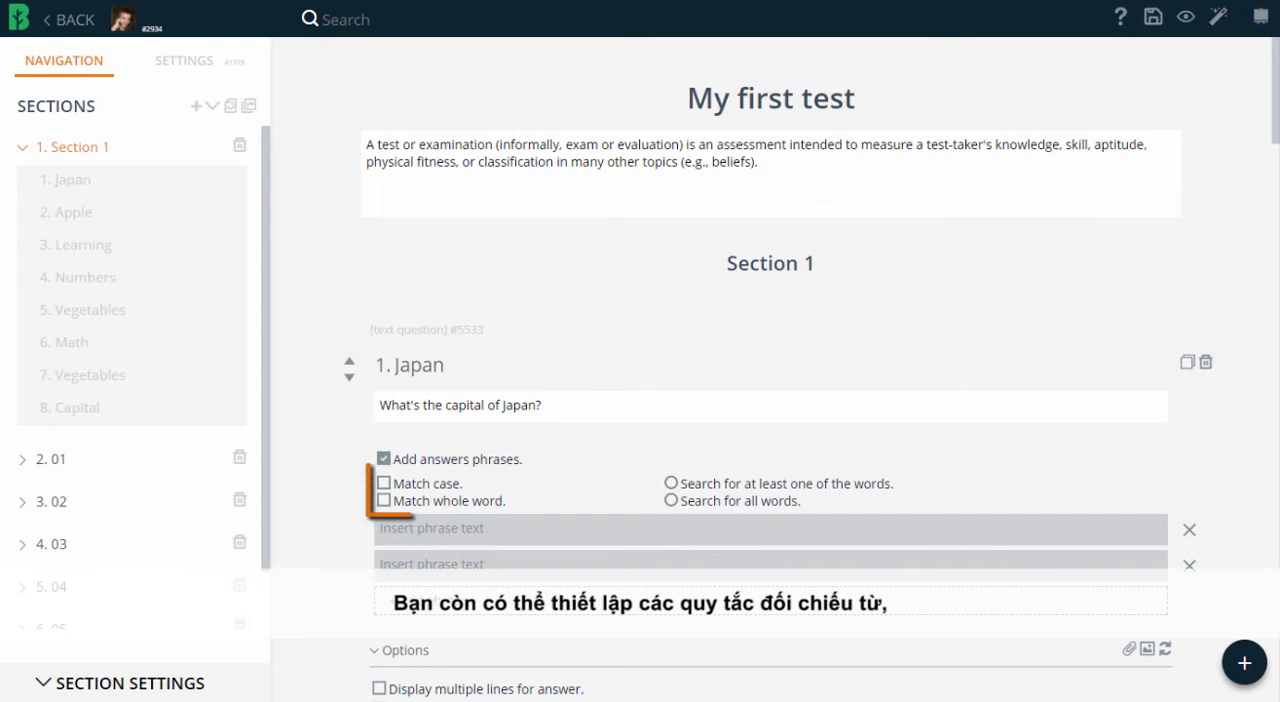
{"action": "left_click", "coordinate": [384, 483]}
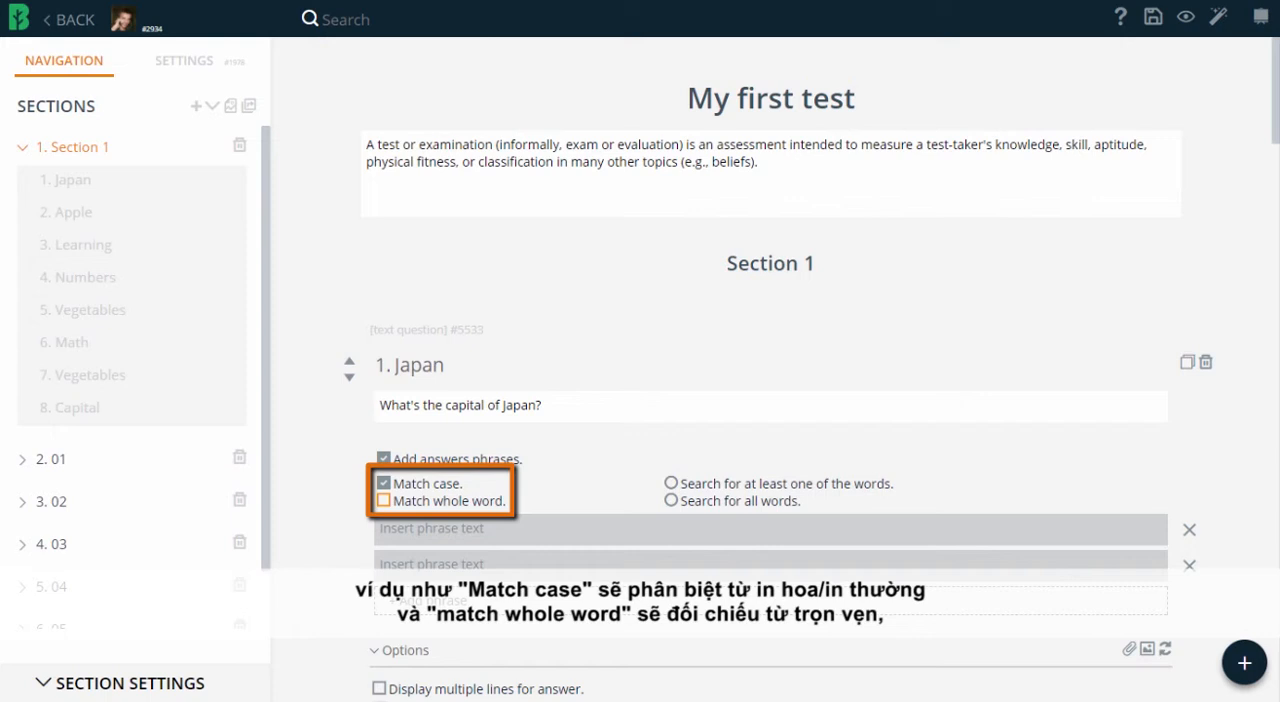
{"action": "left_click", "coordinate": [383, 500]}
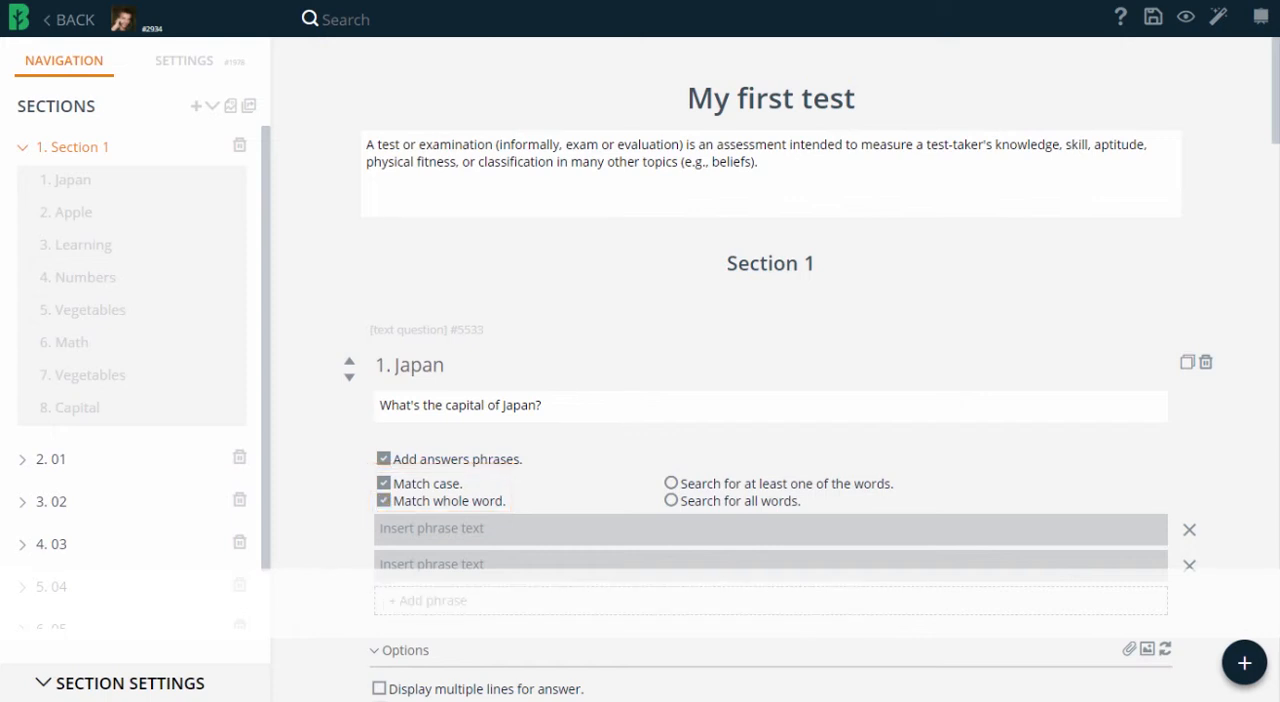
{"action": "type", "text": "Tokyo"}
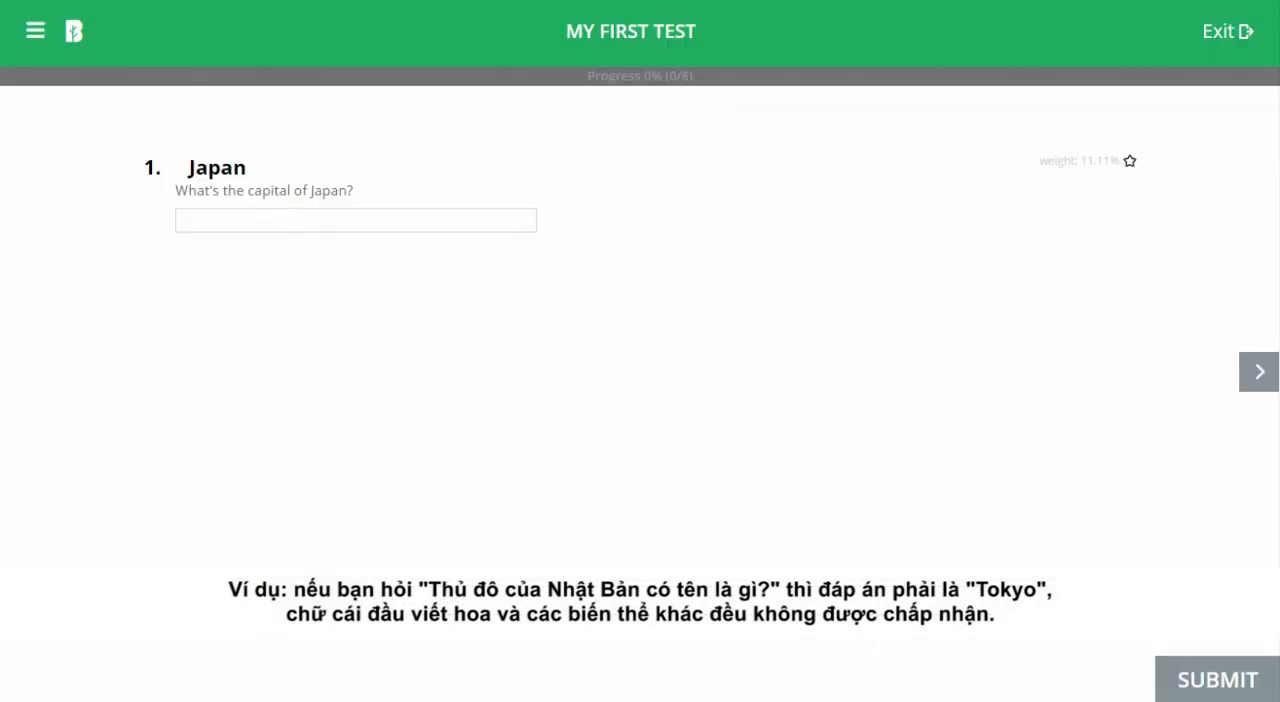
In the preview, answer the Japan question with "Tokyo" and the India question with "Delhi", and check the India answer.
{"action": "left_click", "coordinate": [179, 220]}
{"action": "type", "text": "Tokyo"}
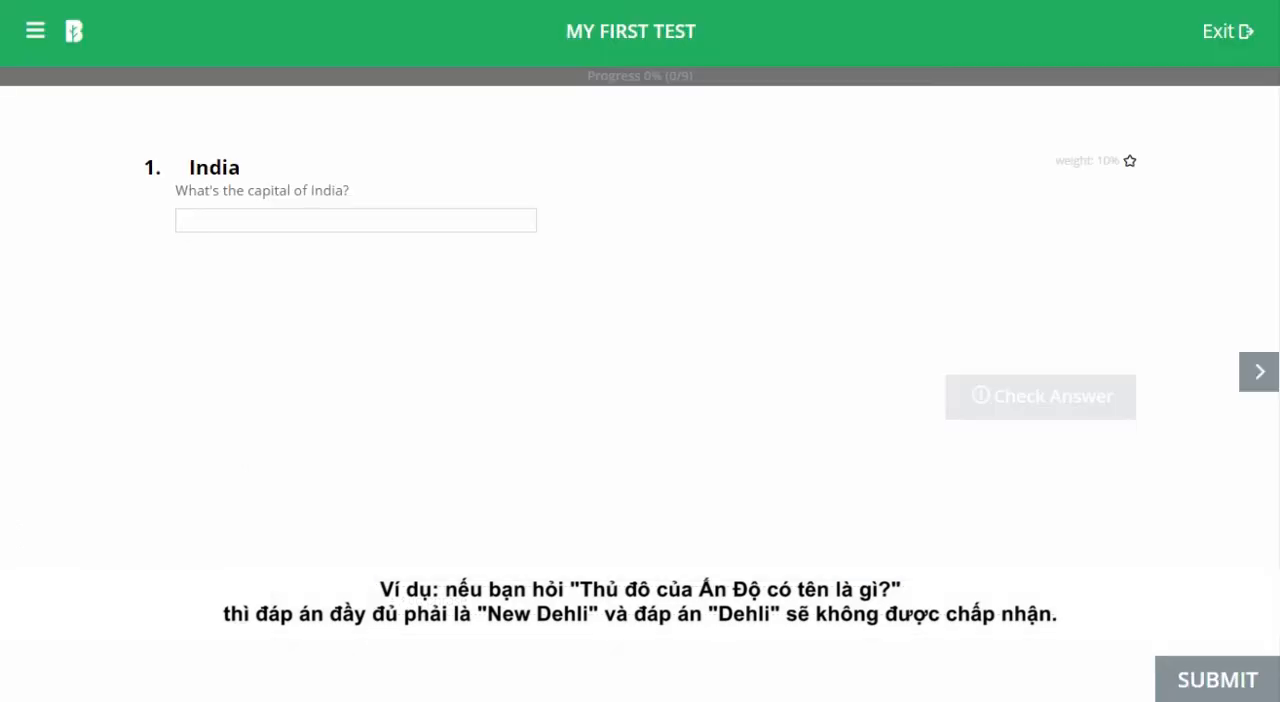
{"action": "type", "text": "Delhi"}
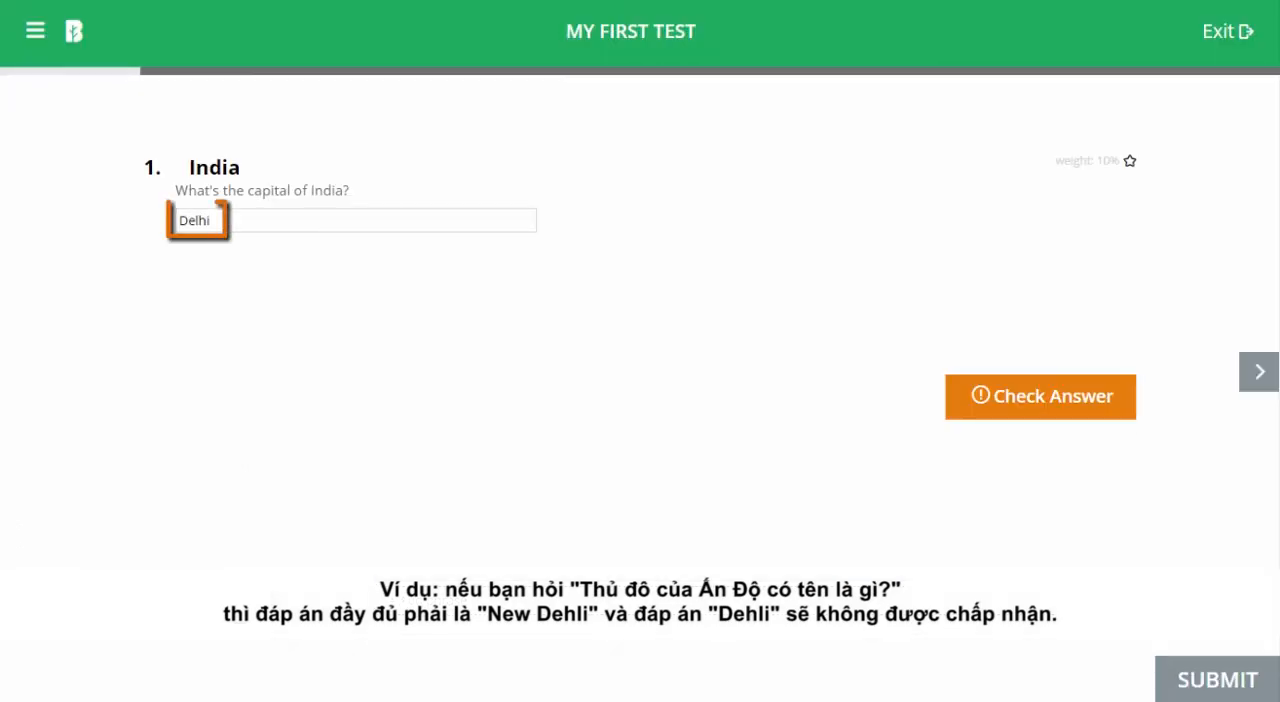
{"action": "left_click", "coordinate": [1040, 397]}
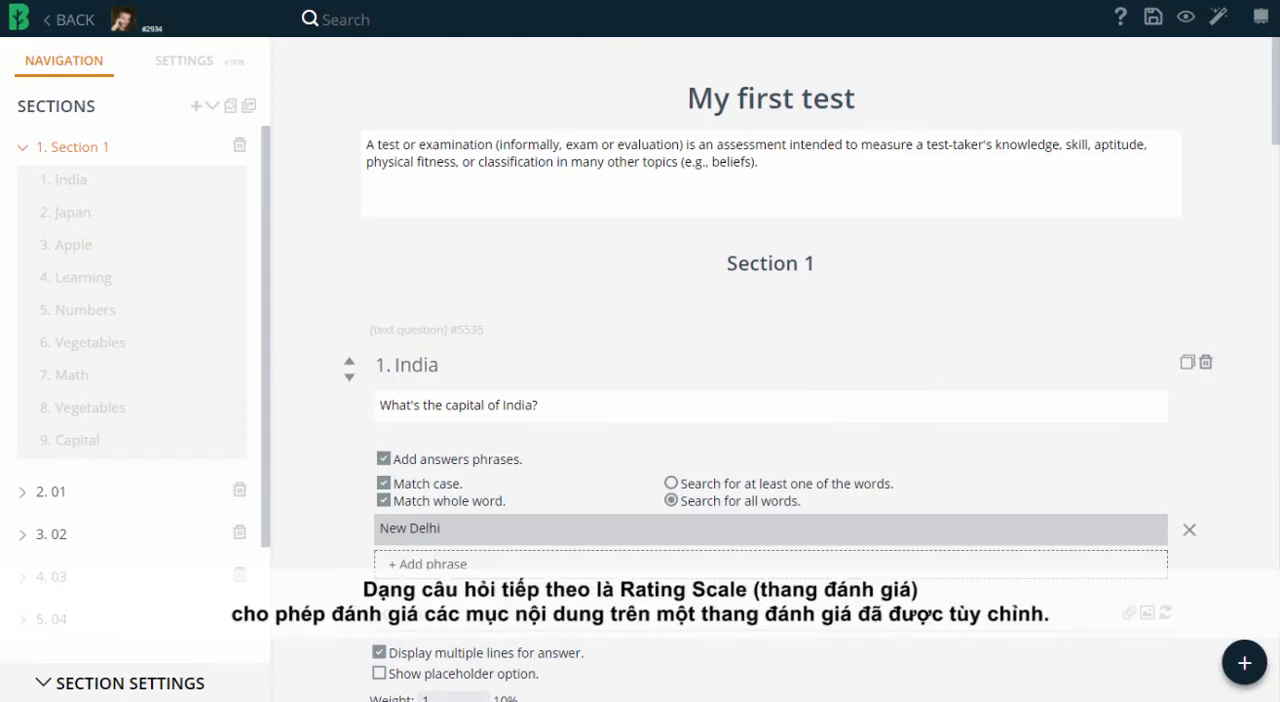
Add a Rating Scale question "Satisfaction" rating food, service and content from 1 to 5, and allow multiple choice for each line.
{"action": "left_click", "coordinate": [1244, 663]}
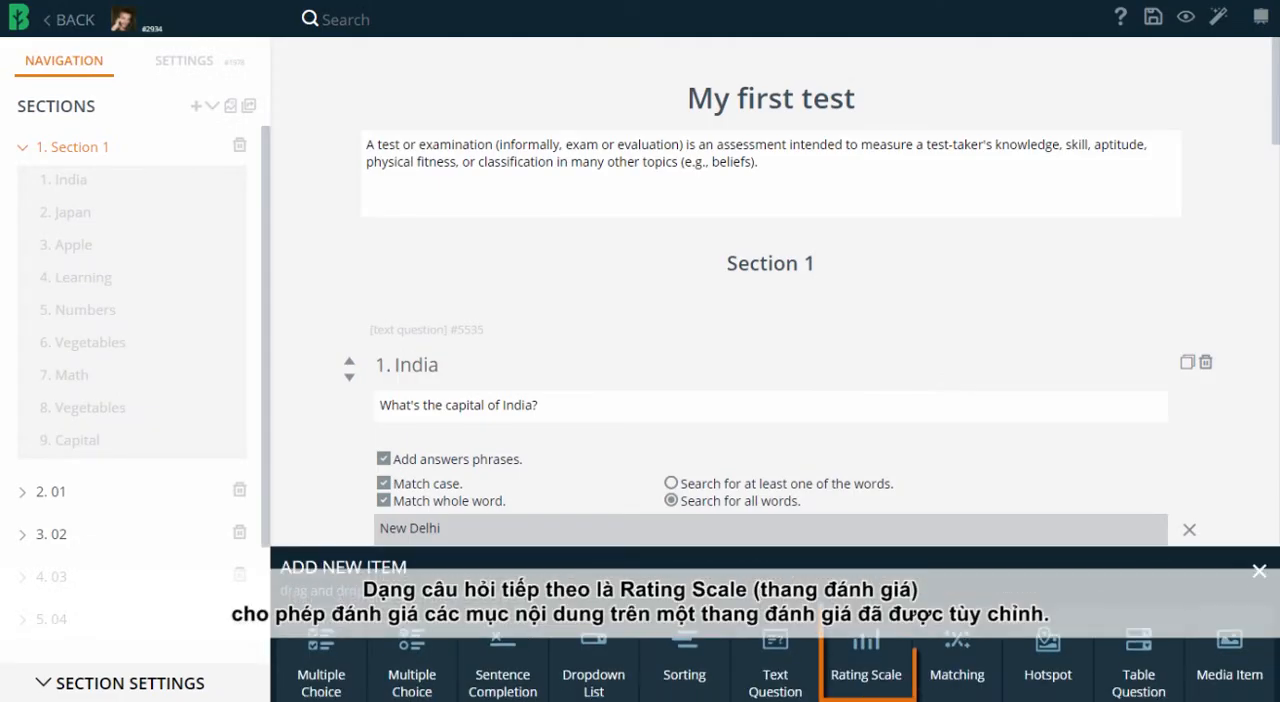
{"action": "left_click_drag", "start_coordinate": [866, 670], "coordinate": [785, 400]}
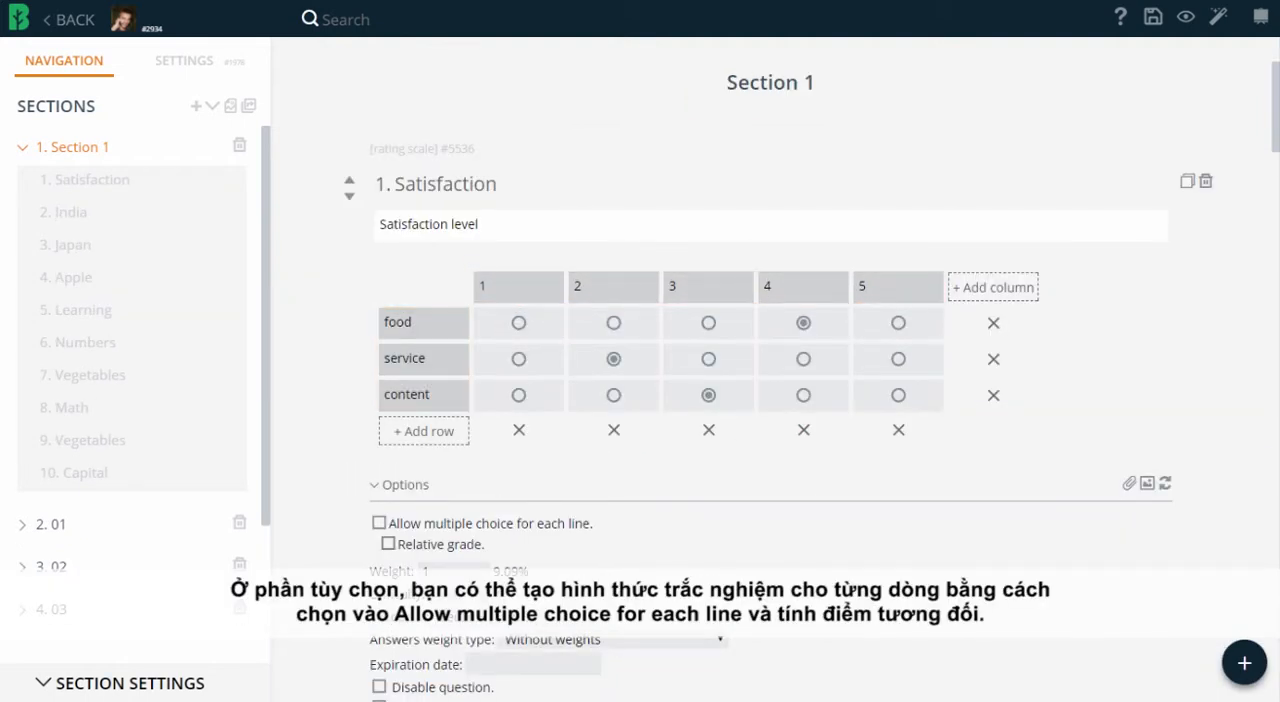
{"action": "left_click", "coordinate": [379, 523]}
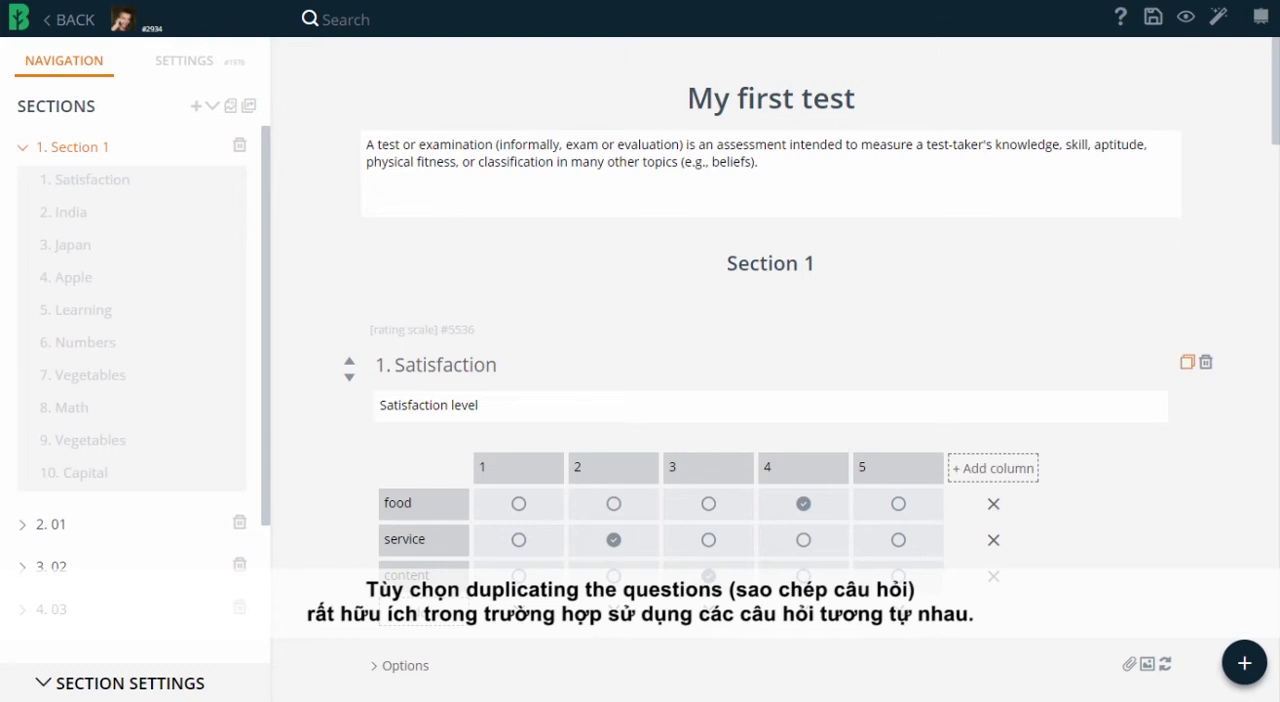
Duplicate the Satisfaction question and delete columns 2, 3 and 4 from the original's rating scale.
{"action": "left_click", "coordinate": [1187, 362]}
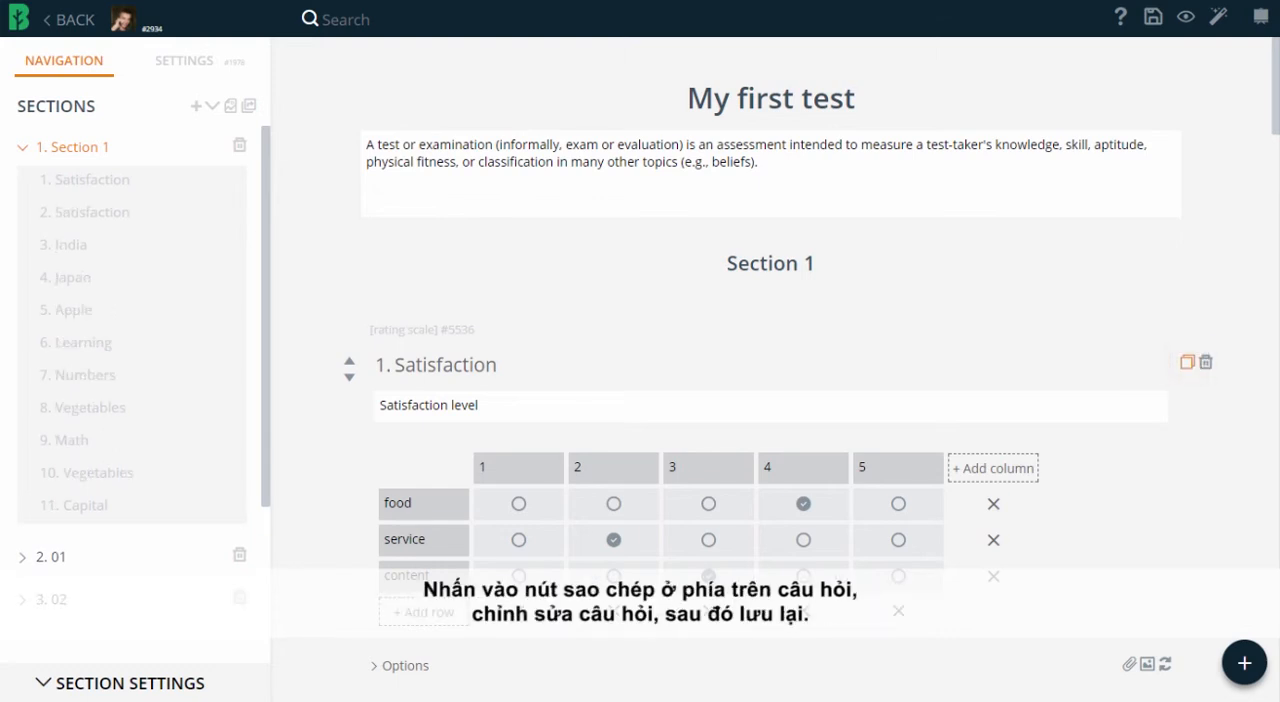
{"action": "left_click", "coordinate": [614, 611]}
{"action": "left_click", "coordinate": [614, 611]}
{"action": "left_click", "coordinate": [614, 611]}
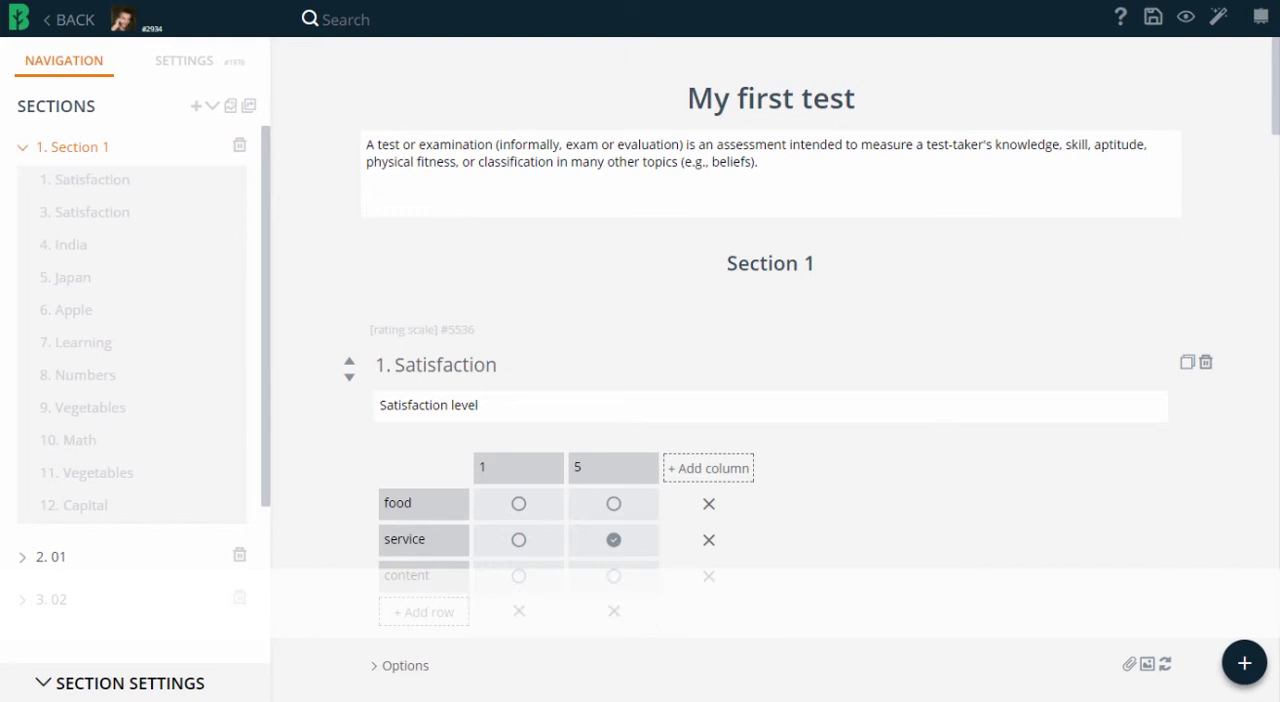
Add a Matching question "Cities" pairing Germany with Berlin and Japan with Tokyo, and try moving Tokyo to Japan in the preview.
{"action": "left_click", "coordinate": [1244, 663]}
{"action": "left_click_drag", "start_coordinate": [955, 640], "coordinate": [832, 440]}
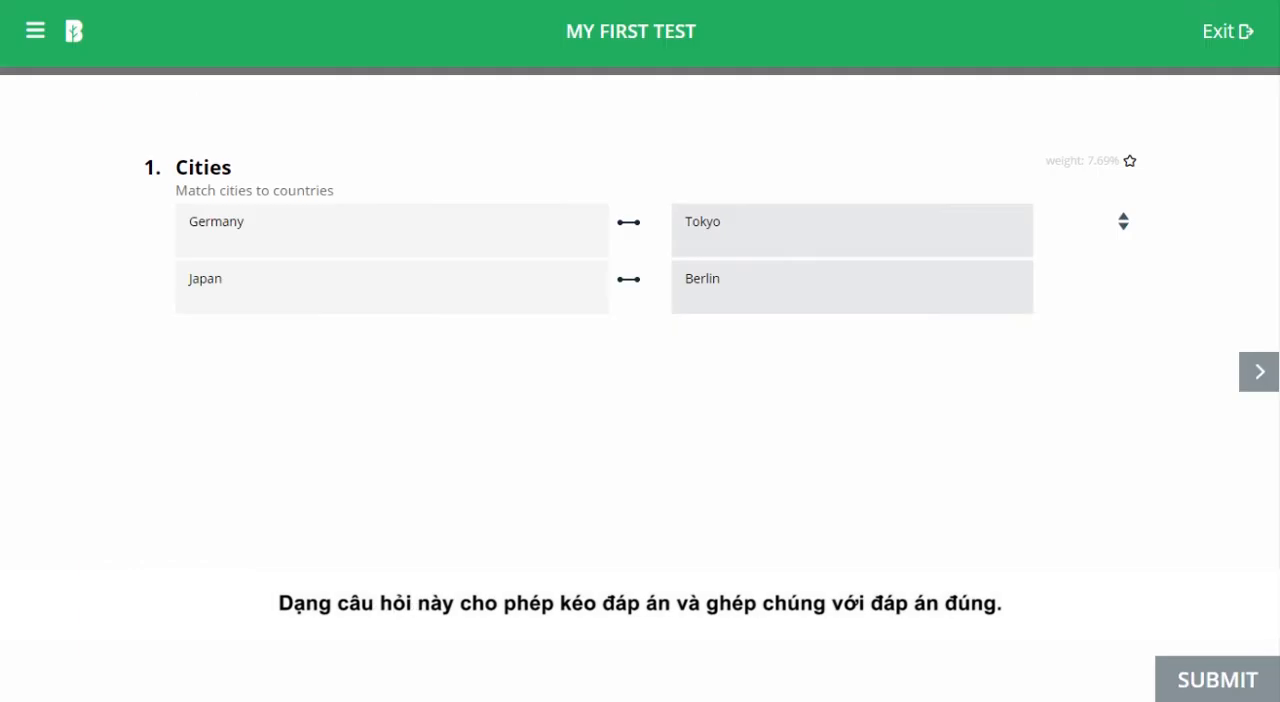
{"action": "left_click_drag", "start_coordinate": [800, 225], "coordinate": [800, 326]}
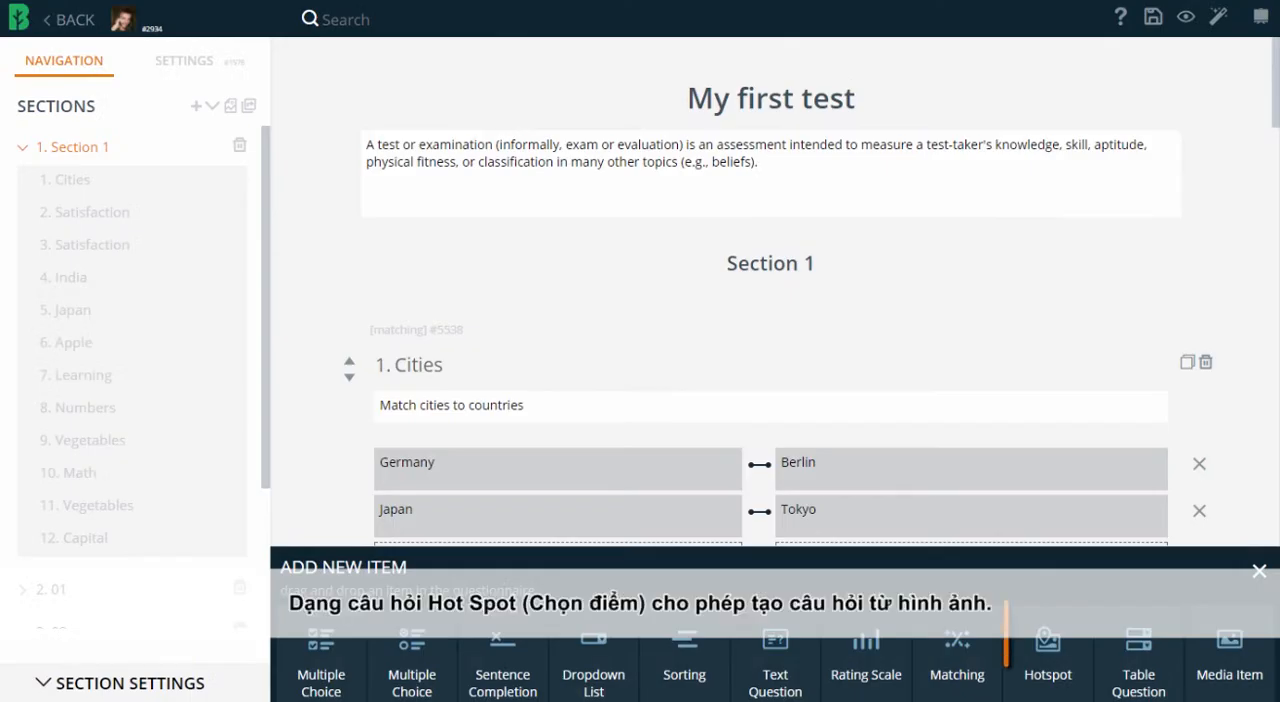
Add a Hotspot question "Sun" asking "Where's a sun on the picture?" with a sky image.
{"action": "left_click_drag", "start_coordinate": [1047, 660], "coordinate": [770, 365]}
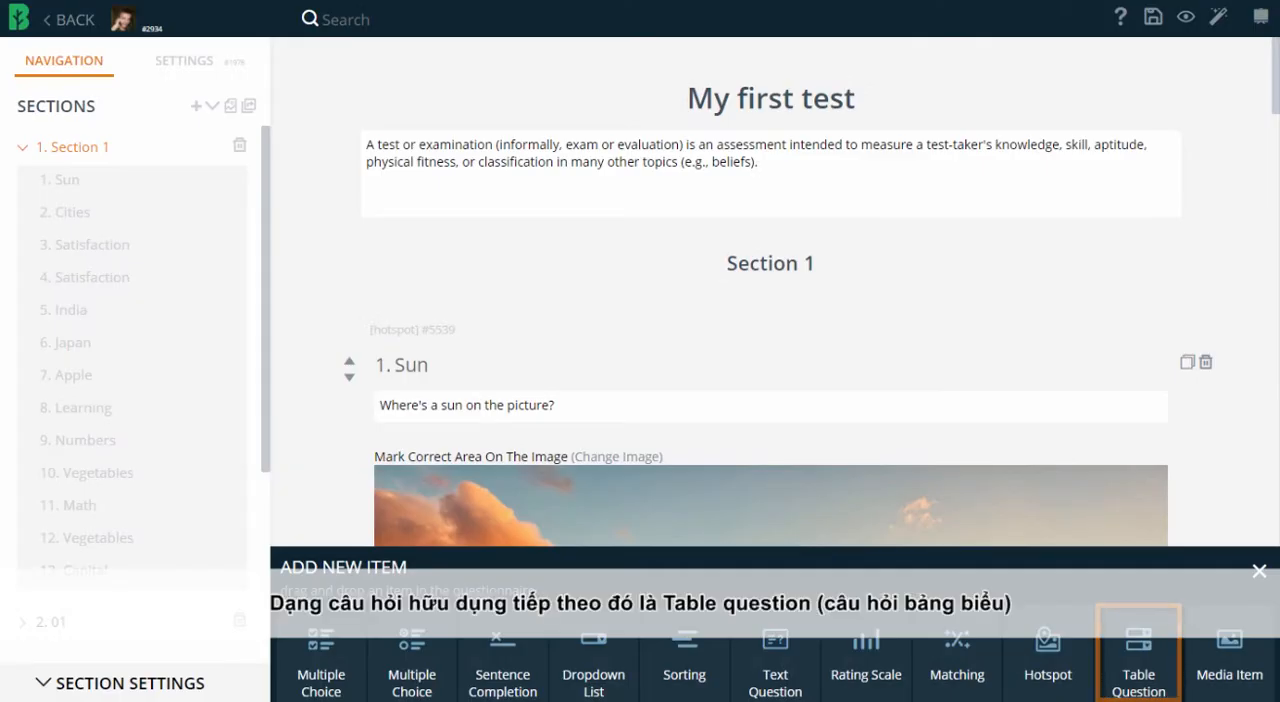
Add a Table Question "Countries" with rows Germany, Japan and Egypt, and review Egypt's first dropdown of answer options in the preview.
{"action": "left_click_drag", "start_coordinate": [1139, 663], "coordinate": [820, 350]}
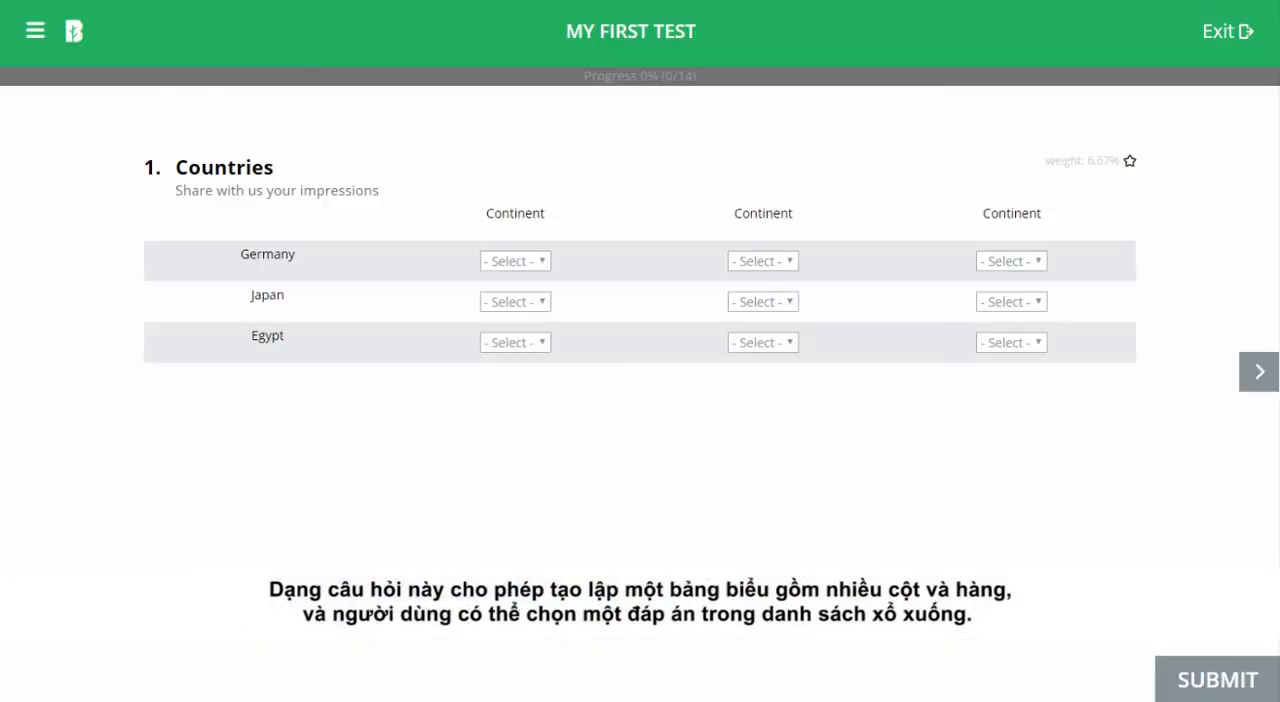
{"action": "left_click", "coordinate": [515, 343]}
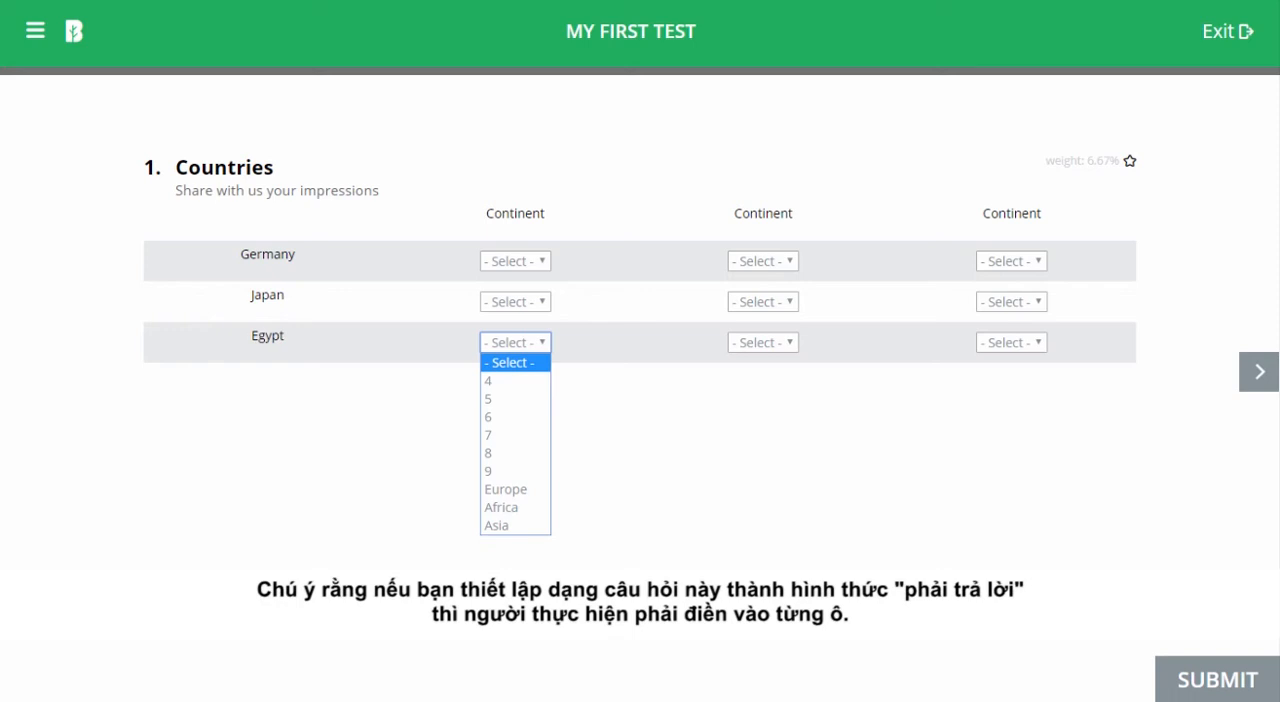
{"action": "key", "text": "Escape"}
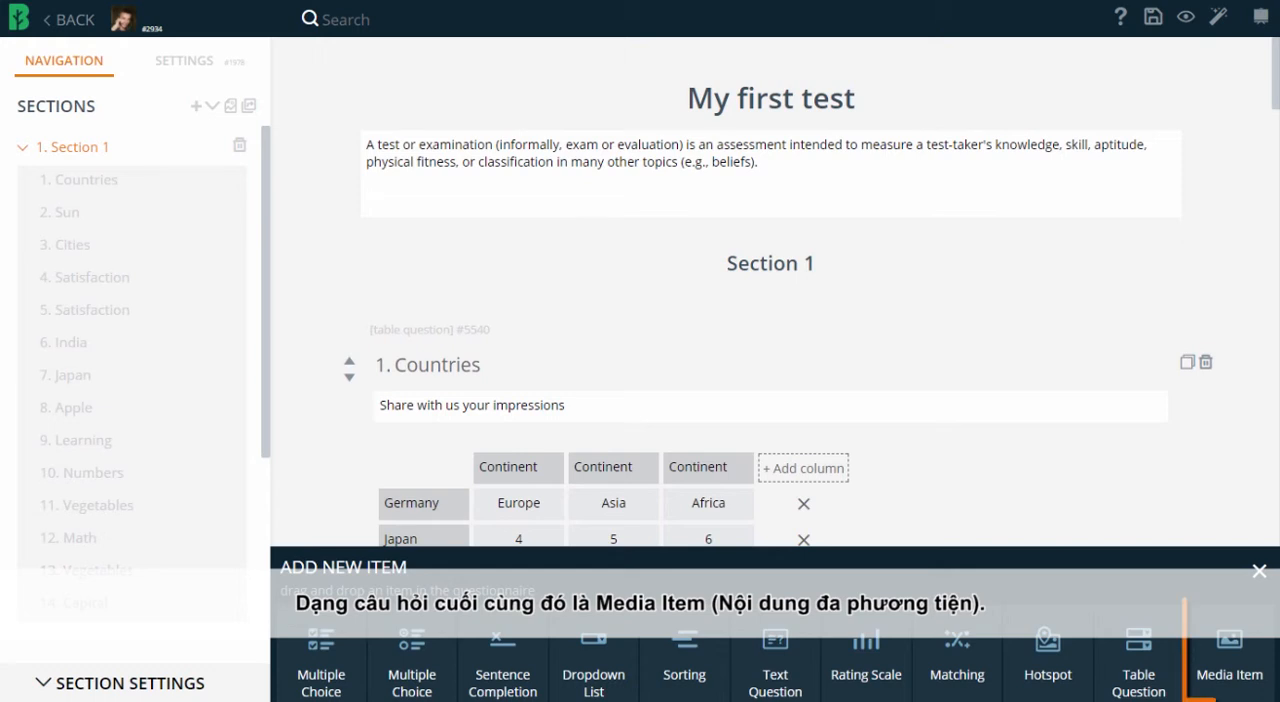
{"action": "mouse_move", "coordinate": [1230, 660]}
{"action": "left_mouse_down"}
{"action": "mouse_move", "coordinate": [1226, 643]}
{"action": "mouse_move", "coordinate": [880, 405]}
{"action": "left_mouse_up"}
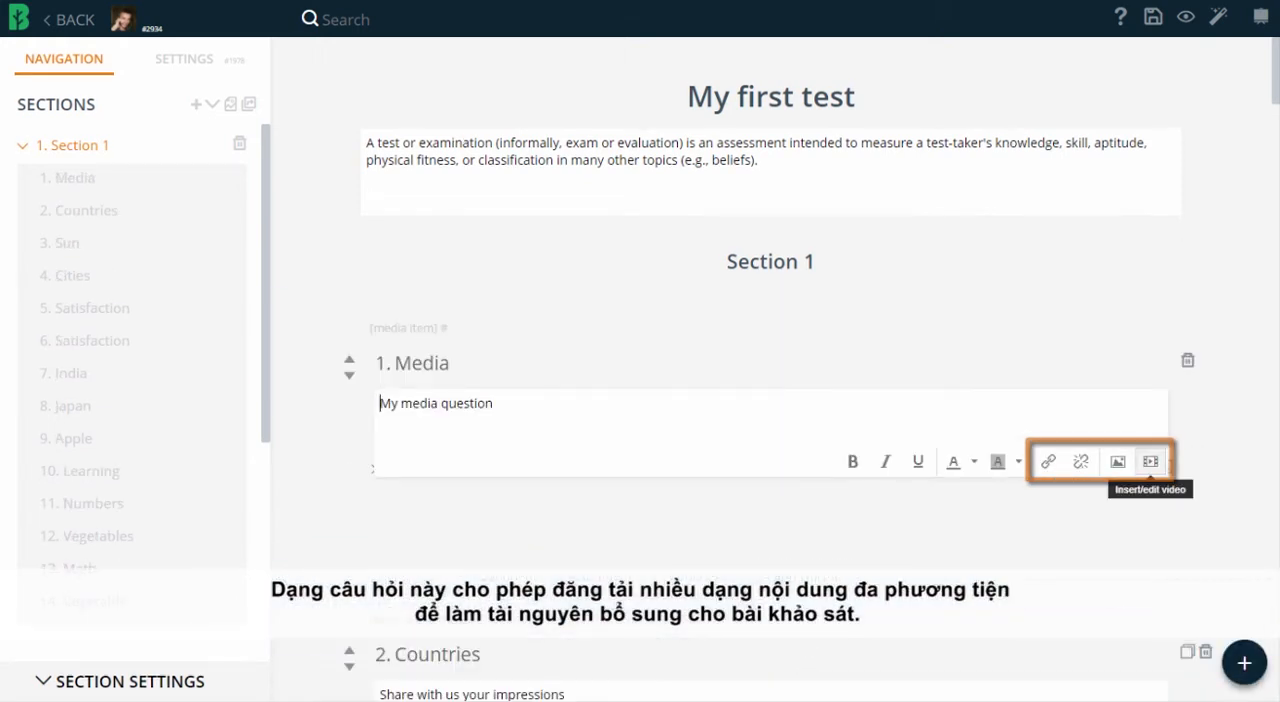
{"action": "left_click", "coordinate": [1150, 461]}
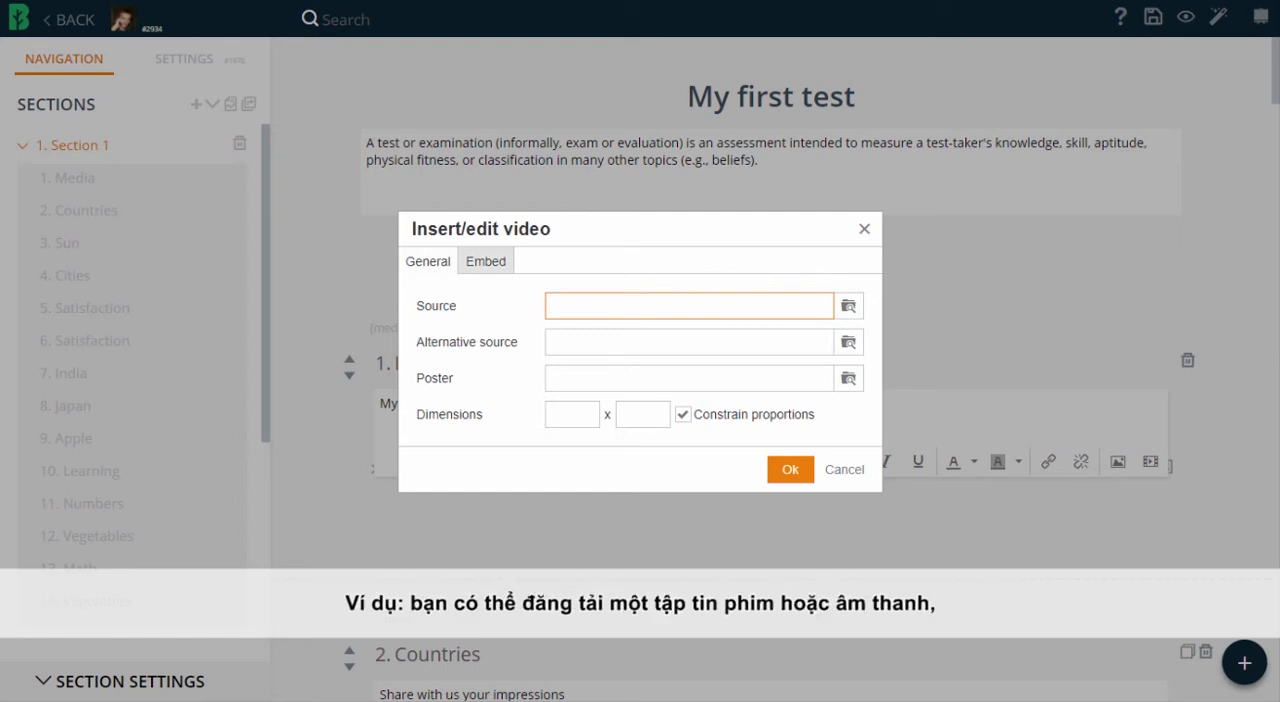
{"action": "type", "text": "https://www.youtube.com/watch?v=n-yy3jhieIw"}
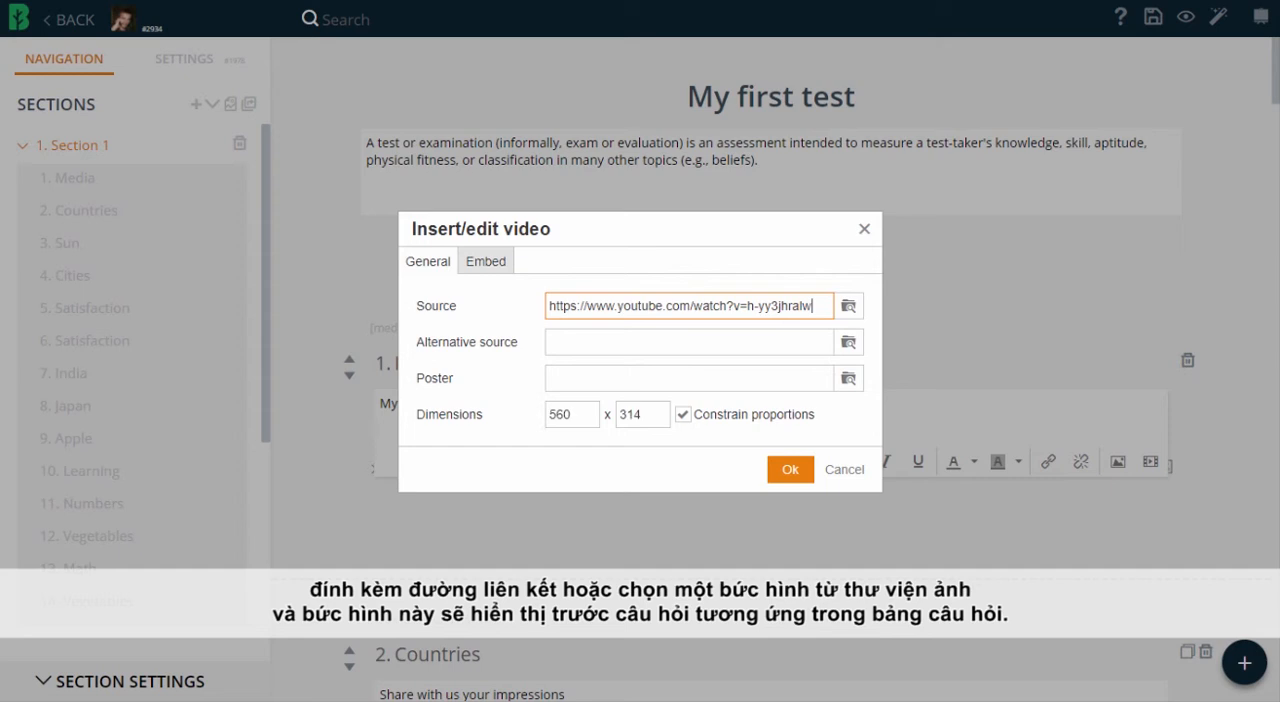
{"action": "left_click", "coordinate": [790, 469]}
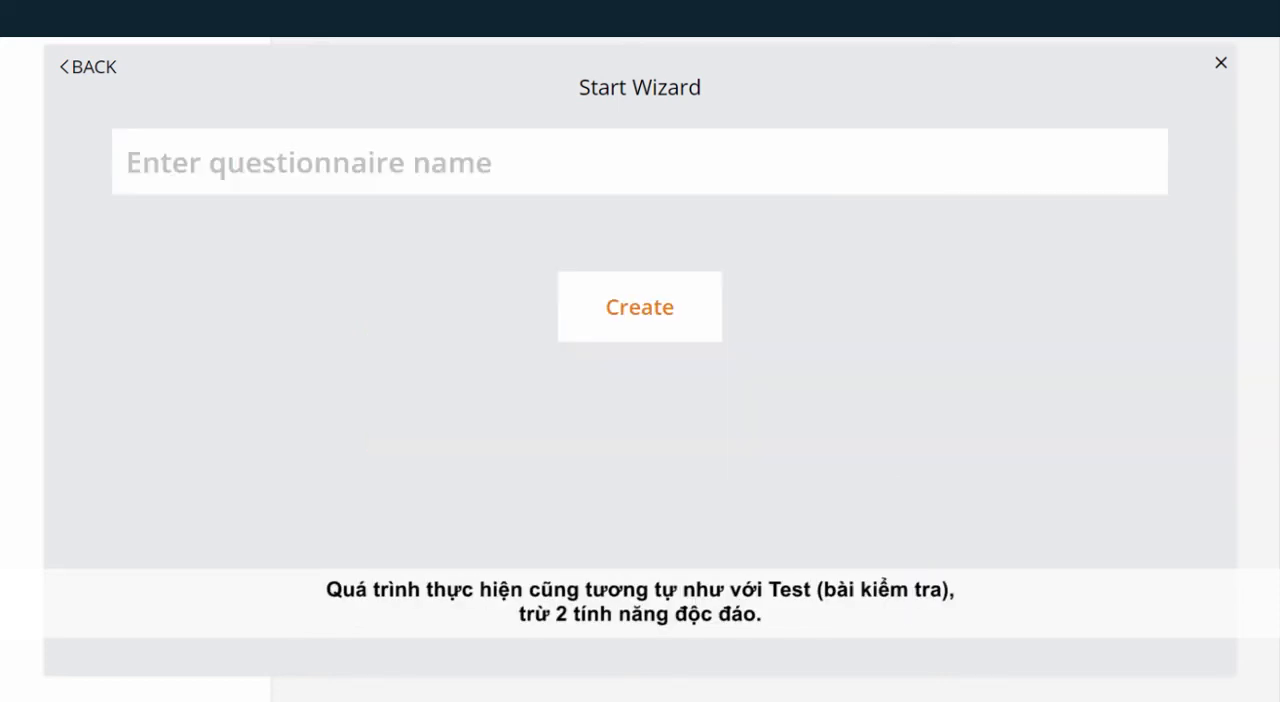
Create a new survey questionnaire named "My first survey" and make it an anonymous survey.
{"action": "left_click", "coordinate": [127, 162]}
{"action": "type", "text": "My first survey"}
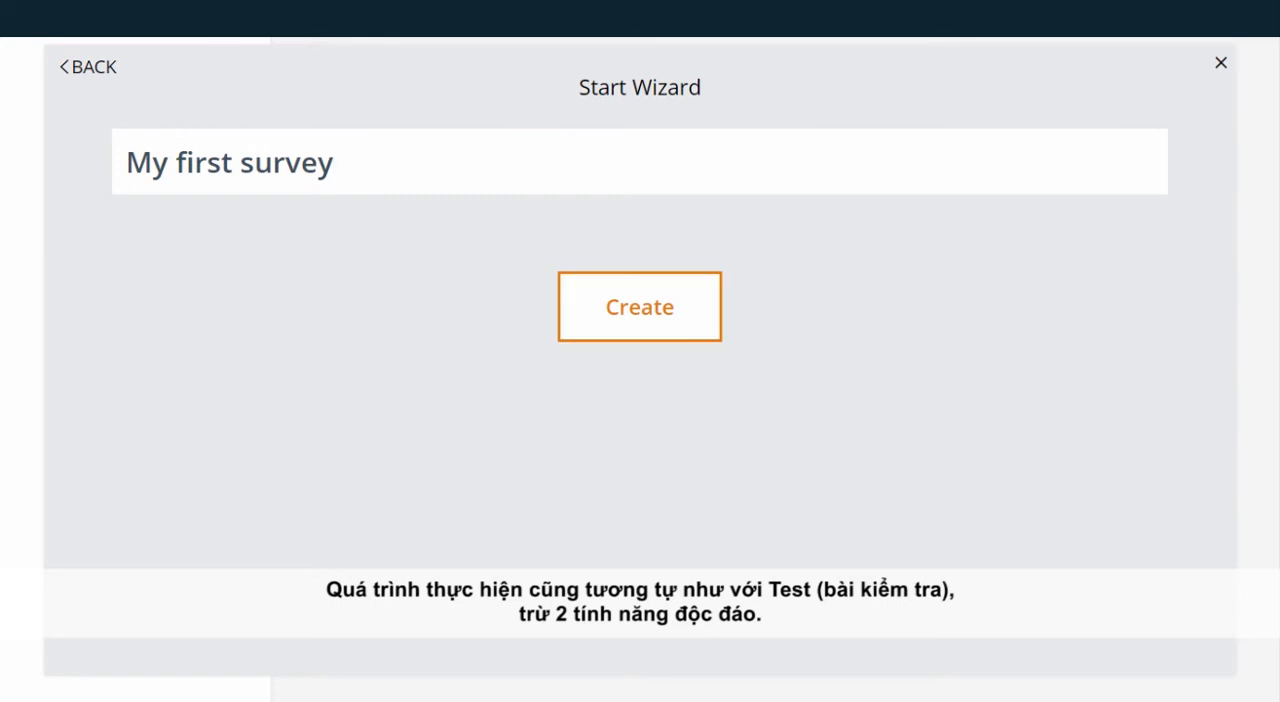
{"action": "left_click", "coordinate": [640, 307]}
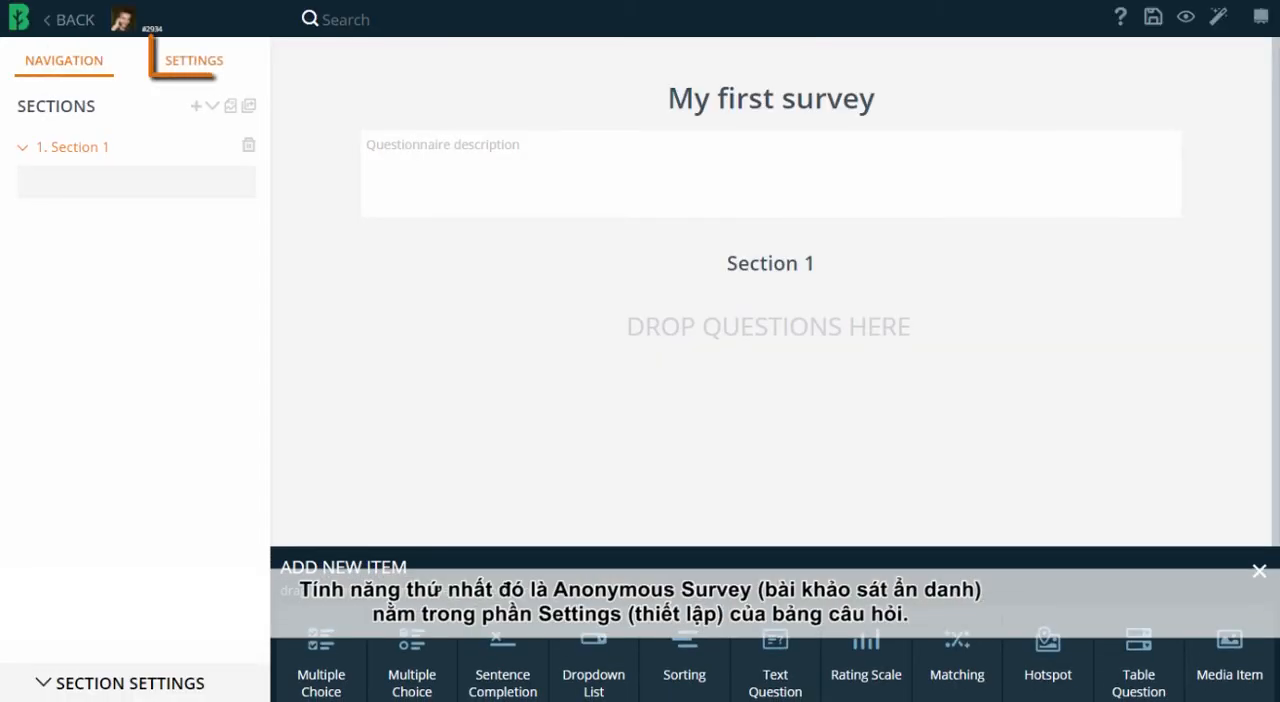
{"action": "left_click", "coordinate": [194, 61]}
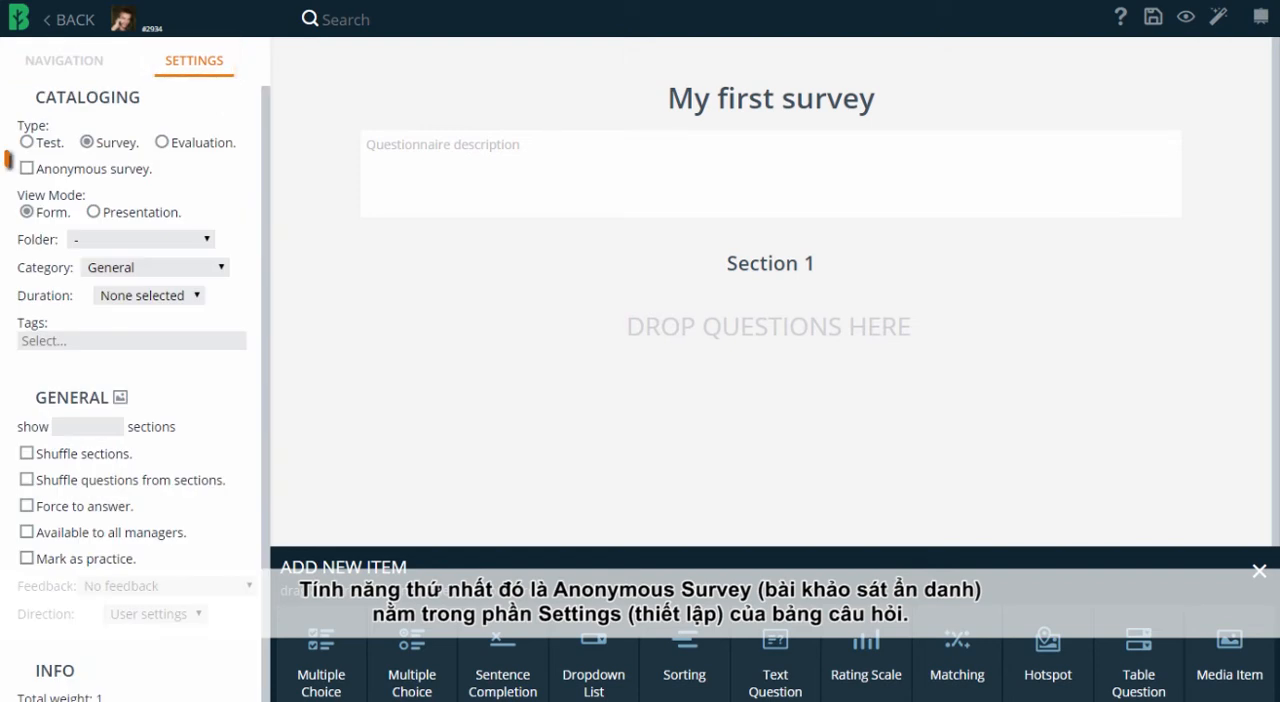
{"action": "left_click", "coordinate": [27, 168]}
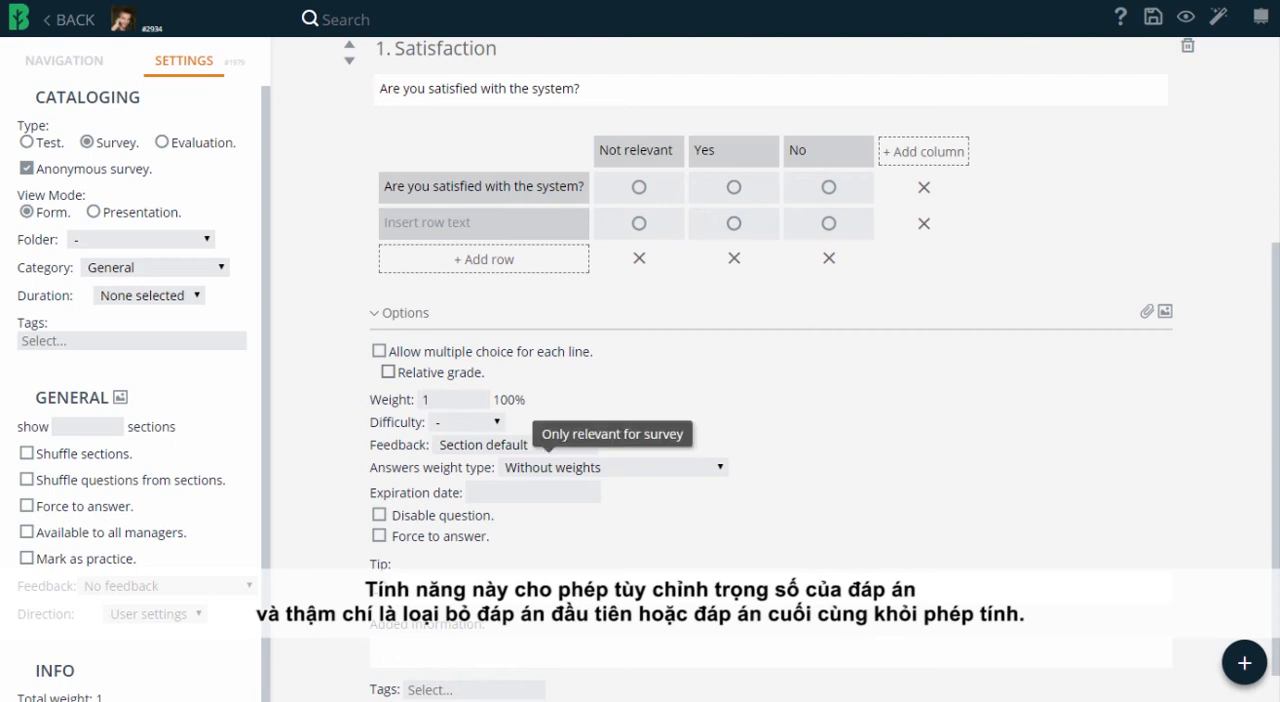
Set the Satisfaction question's answers weight type to "Descending: Not relevant, ... 3, 2, 1".
{"action": "left_click", "coordinate": [614, 467]}
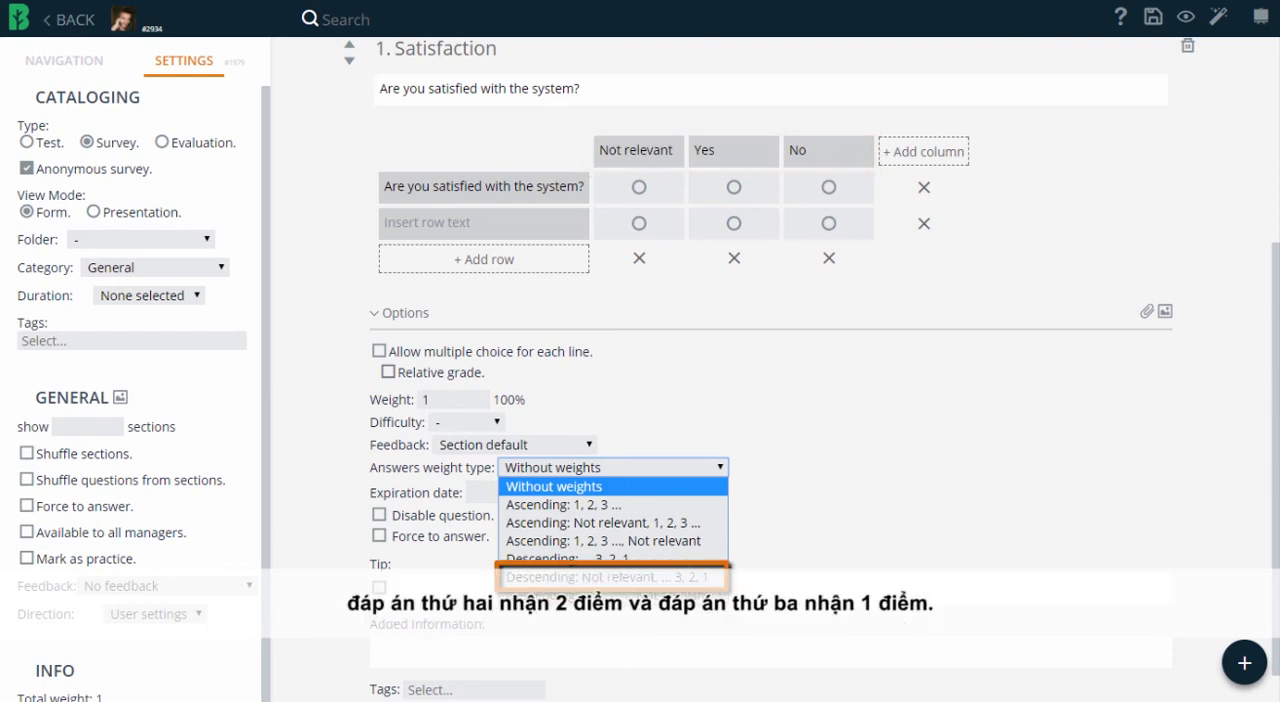
{"action": "left_click", "coordinate": [606, 577]}
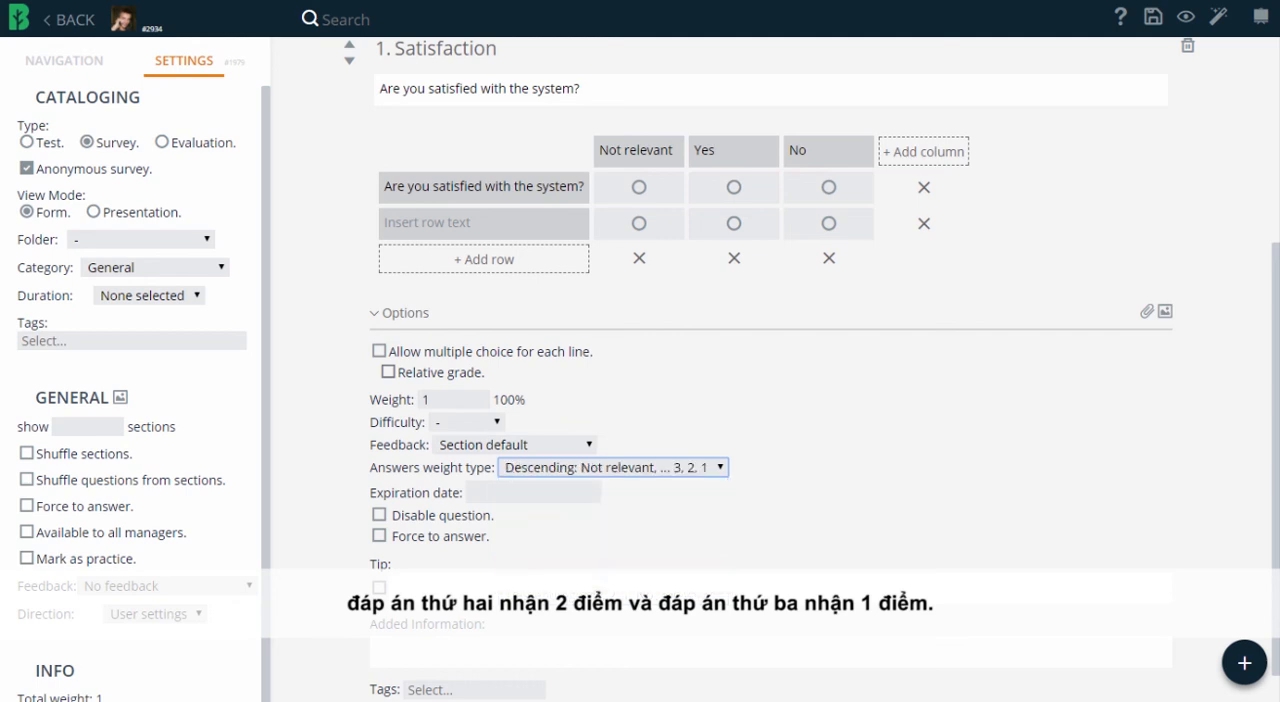